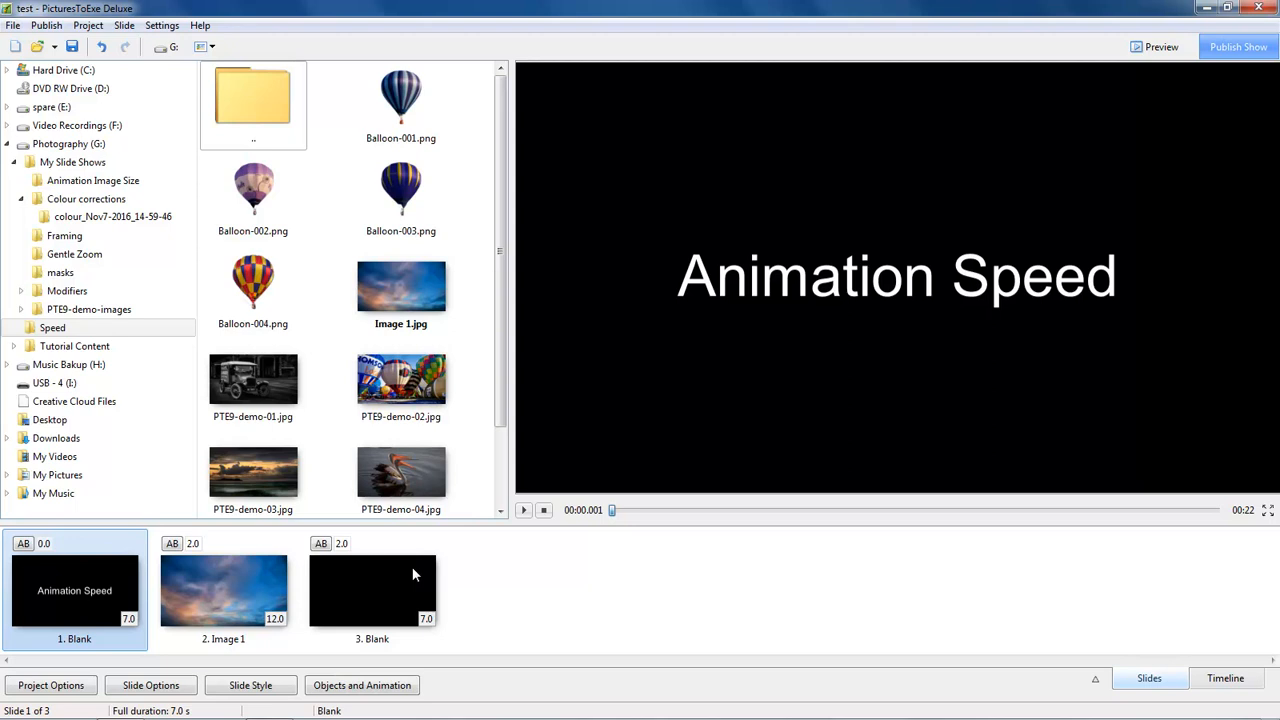
# Step: Select slide 2, 'Image 1', so the sky image shows in the preview
pyautogui.click(254, 591)
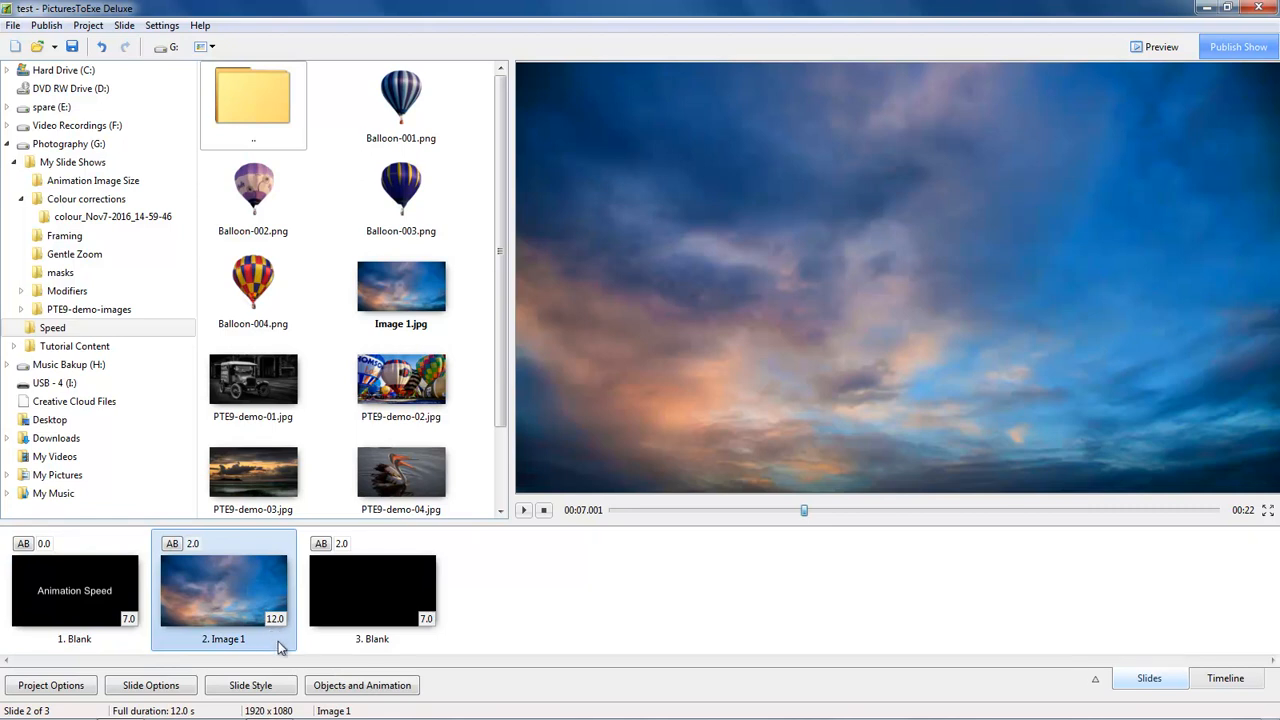
# Step: Add the Balloon-001 picture to the sky slide and set it to Original Size
pyautogui.click(338, 693)
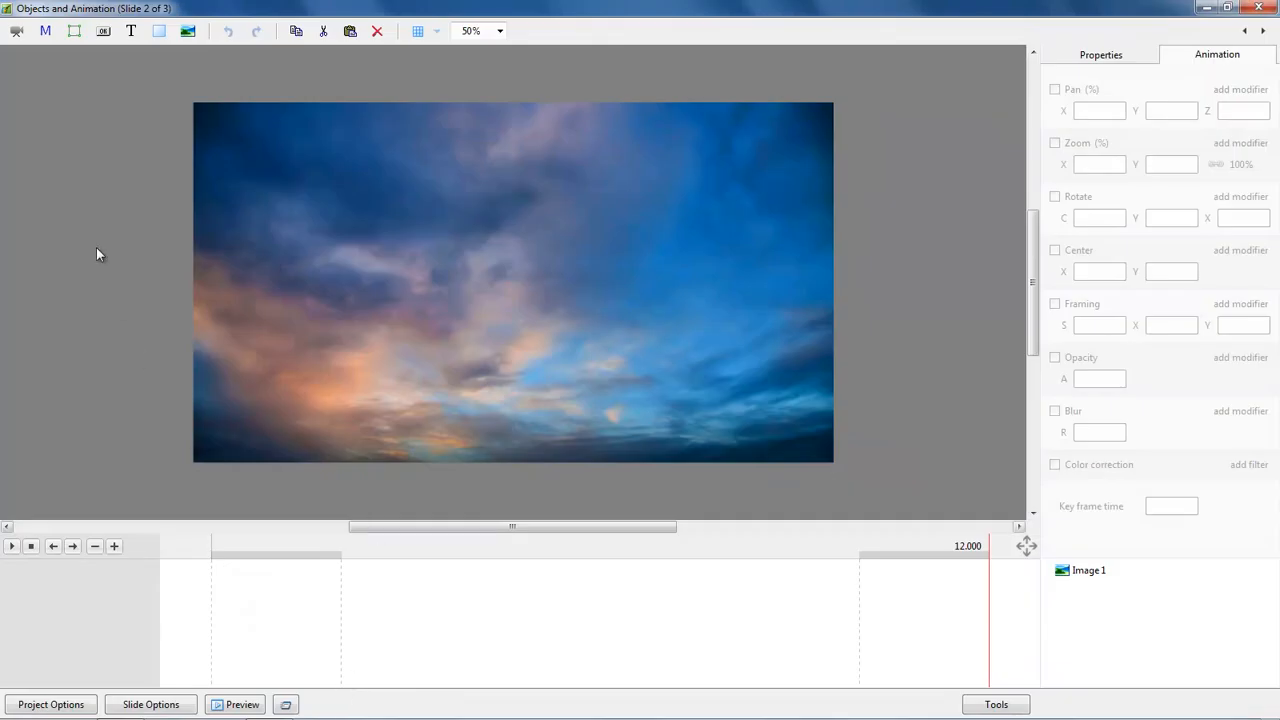
pyautogui.click(186, 33)
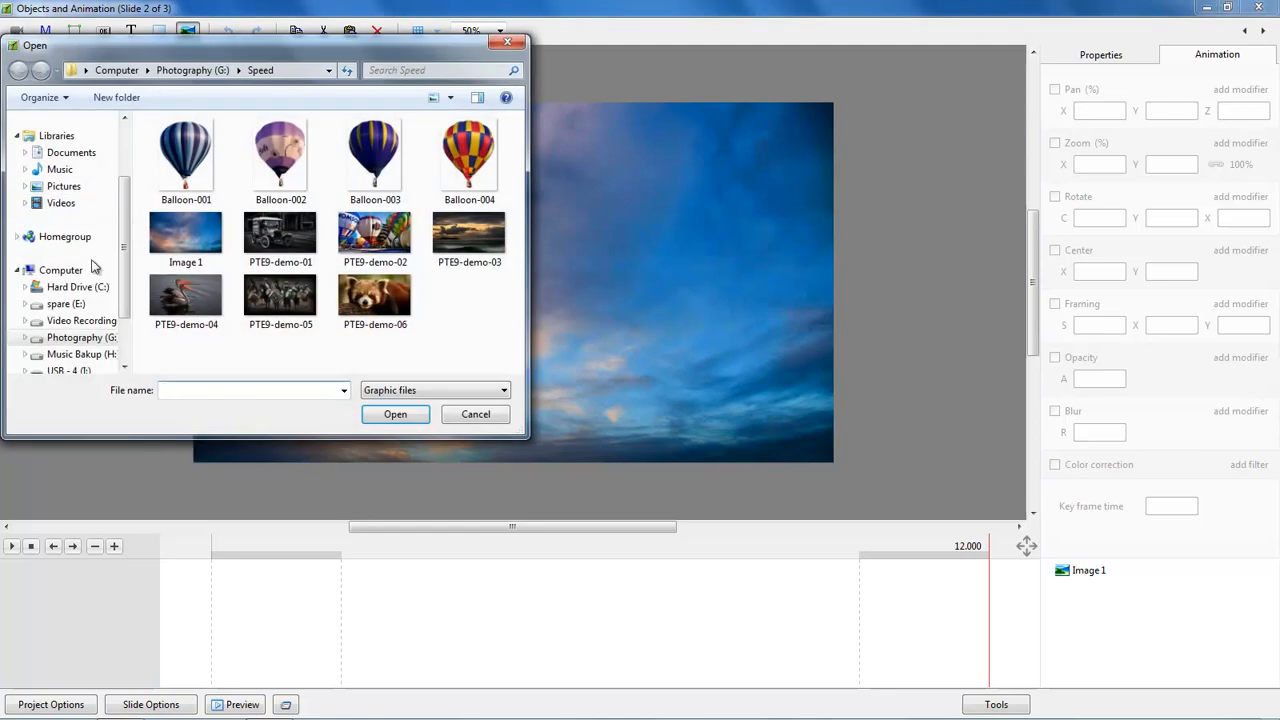
pyautogui.doubleClick(190, 150)
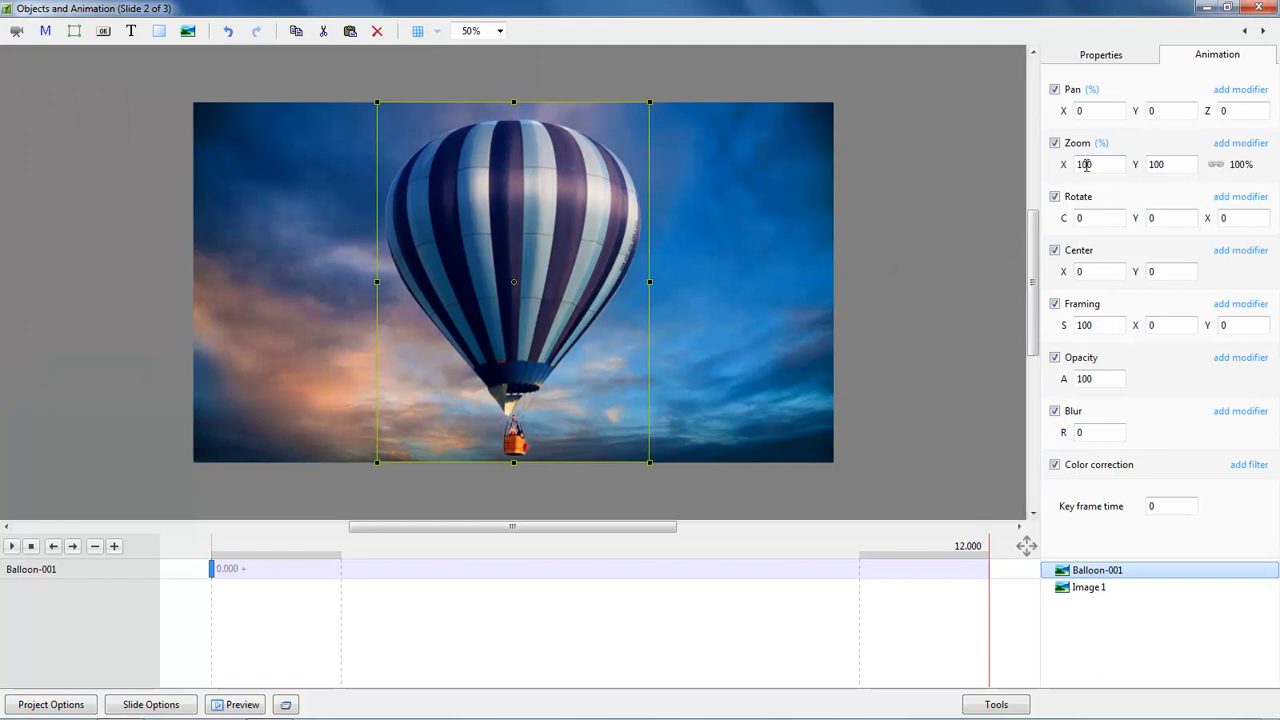
pyautogui.click(1241, 165)
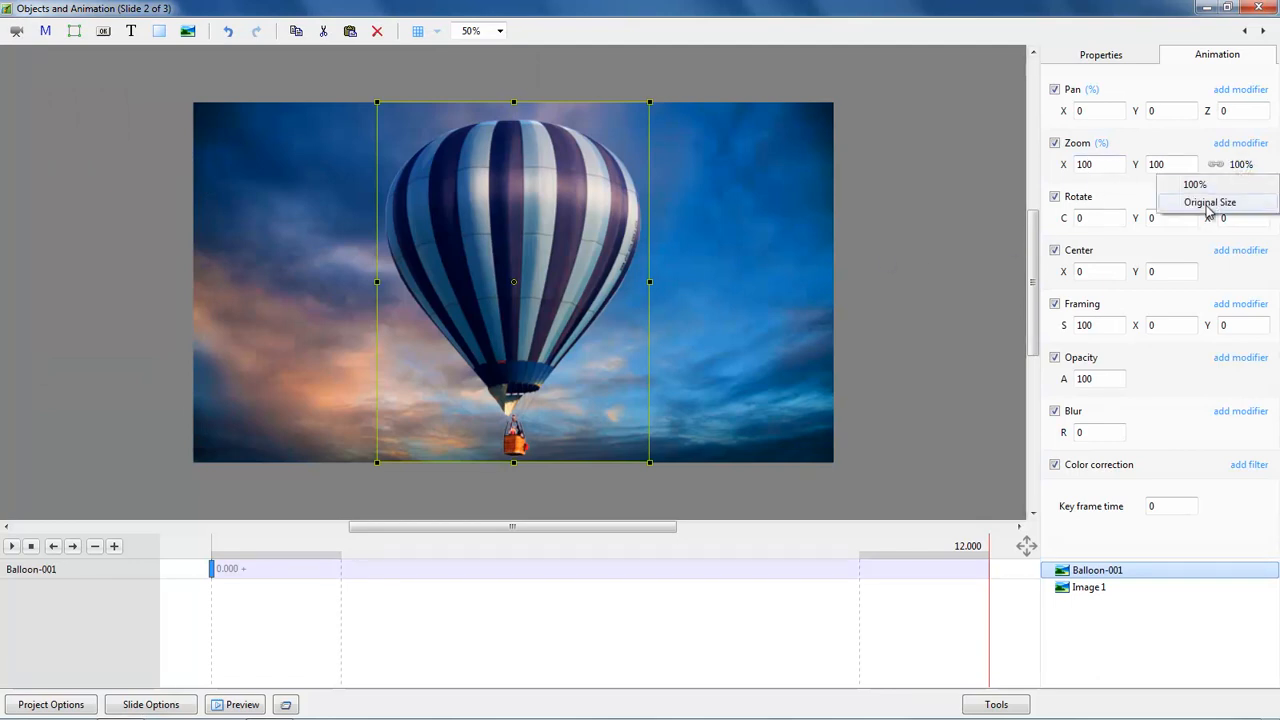
pyautogui.click(1216, 204)
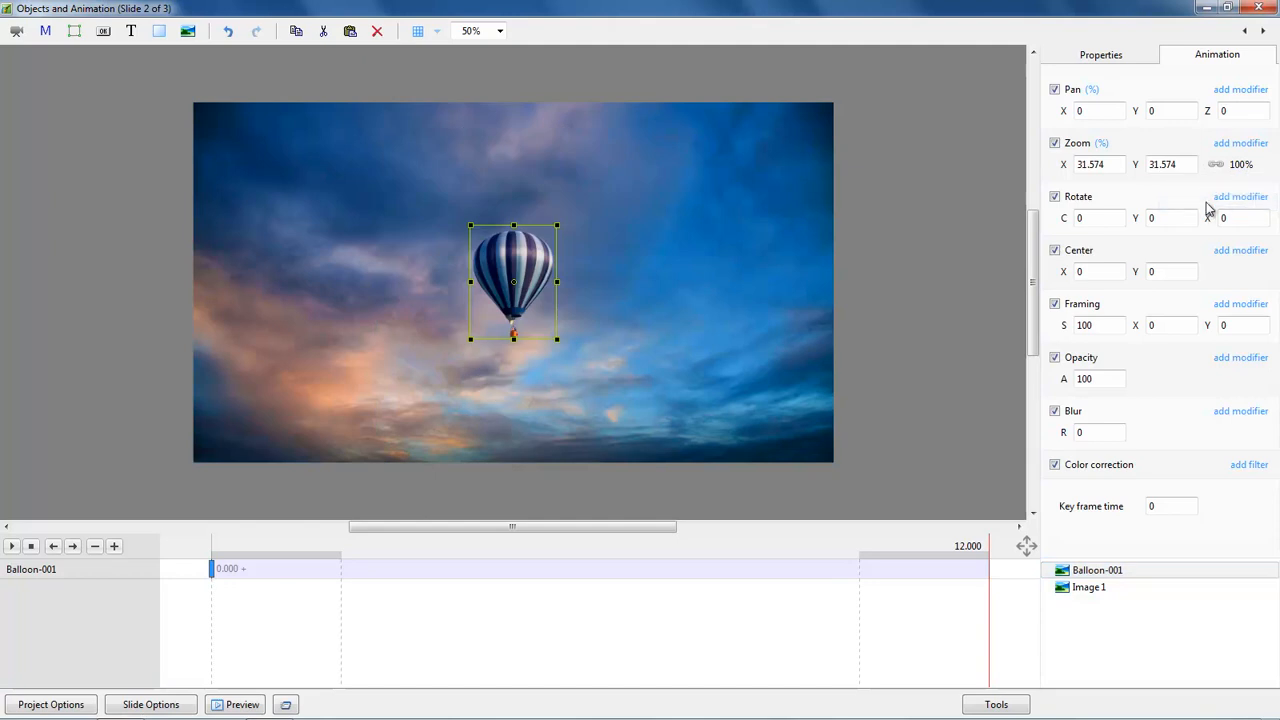
# Step: Keyframe Balloon-001 from the top-left at 0 s to Pan X 86 at 12 s
pyautogui.moveTo(513, 287); pyautogui.dragTo(248, 170)
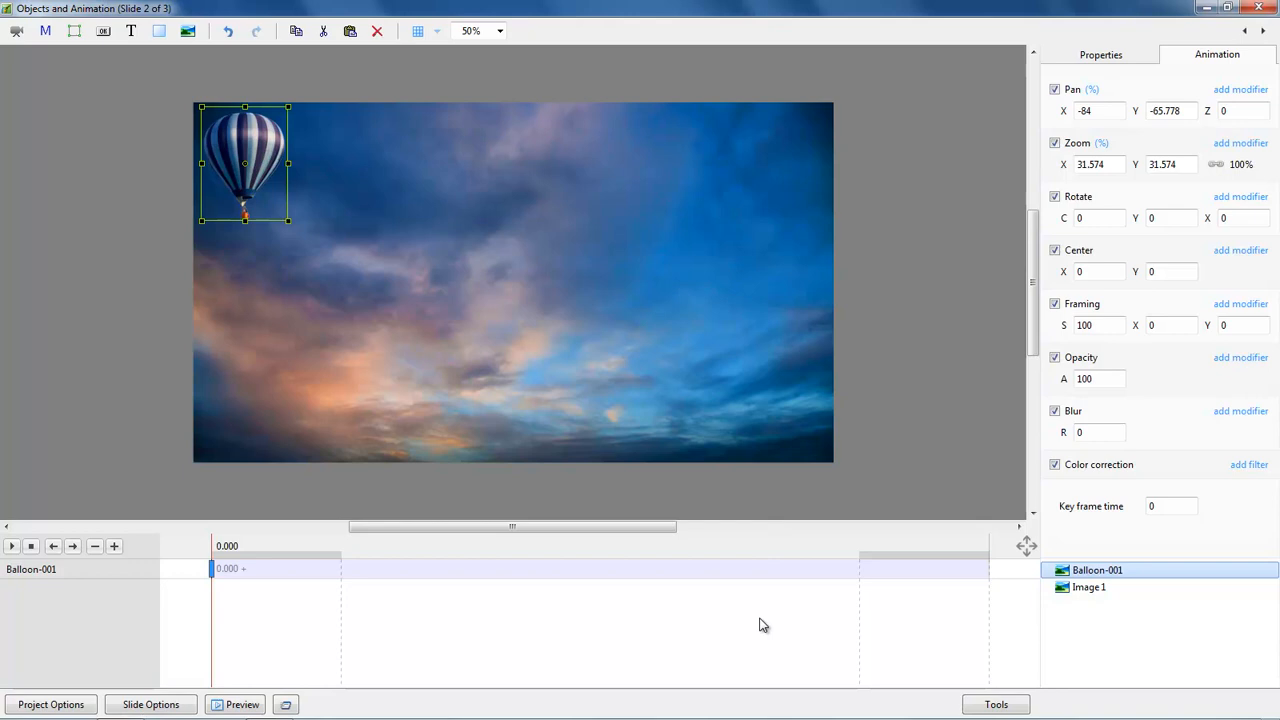
pyautogui.press('Insert')
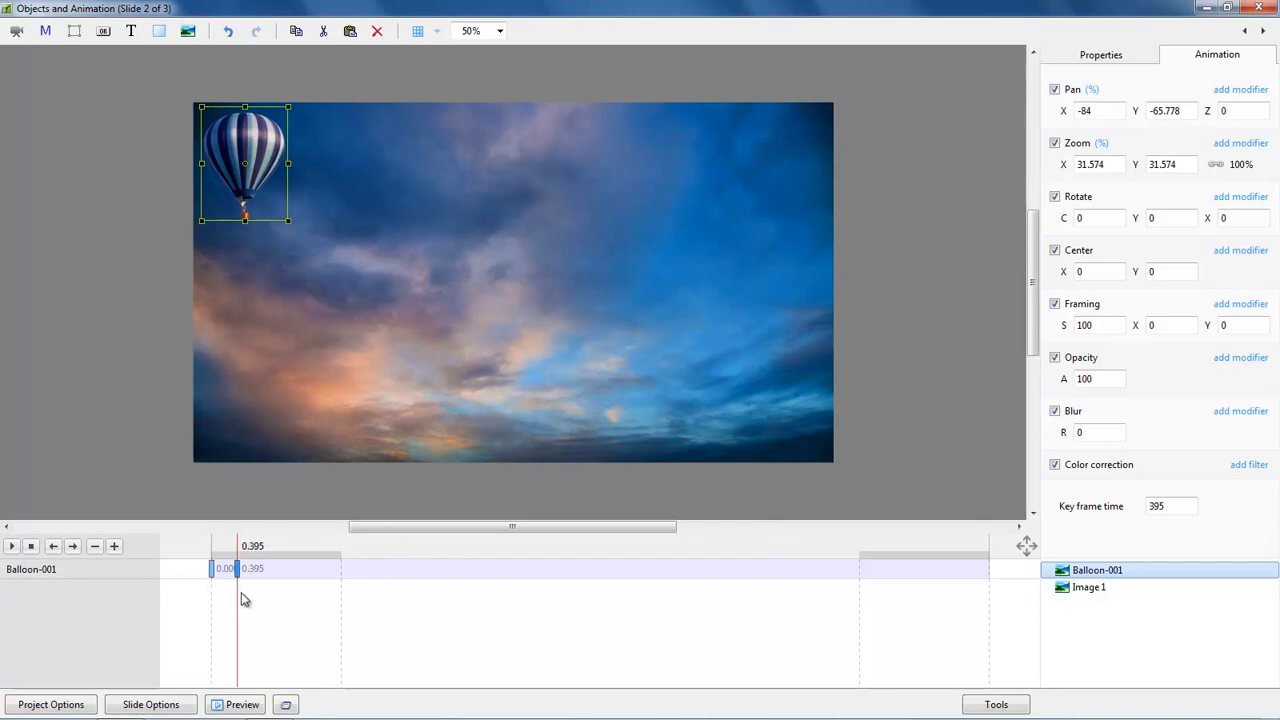
pyautogui.moveTo(241, 584); pyautogui.dragTo(991, 585)
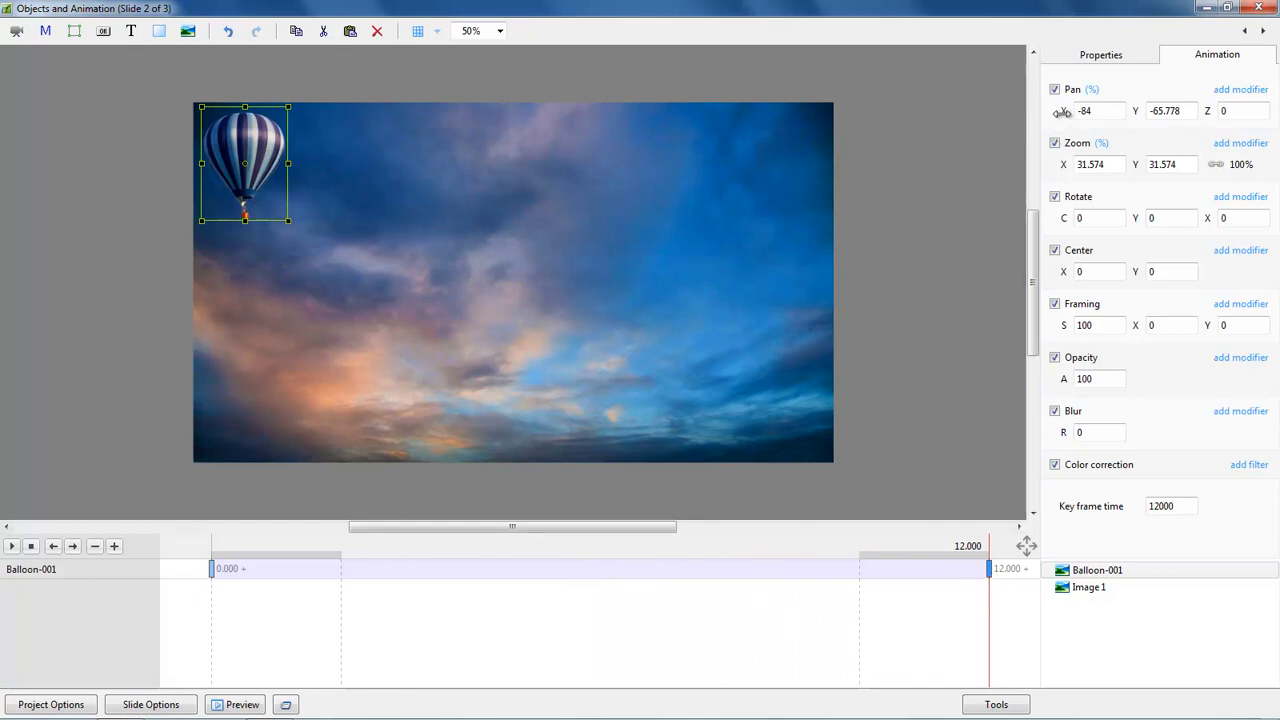
pyautogui.moveTo(1062, 111); pyautogui.dragTo(1197, 131)
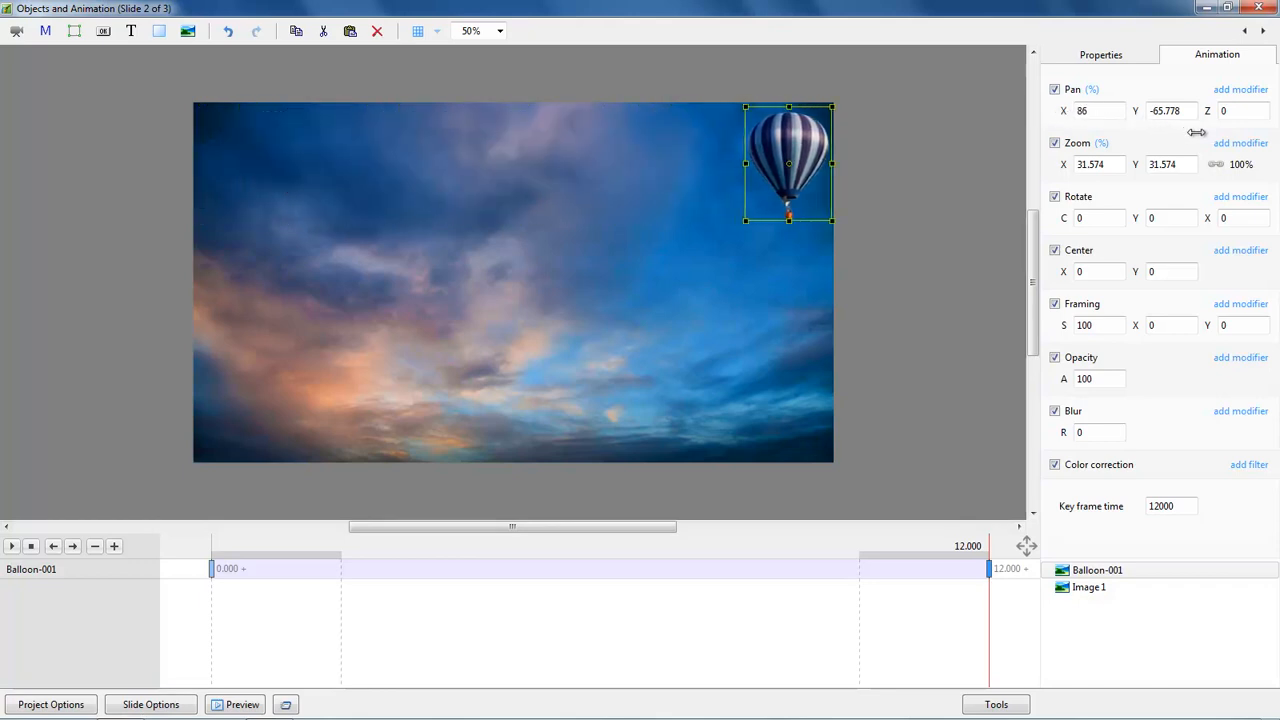
pyautogui.click(212, 570)
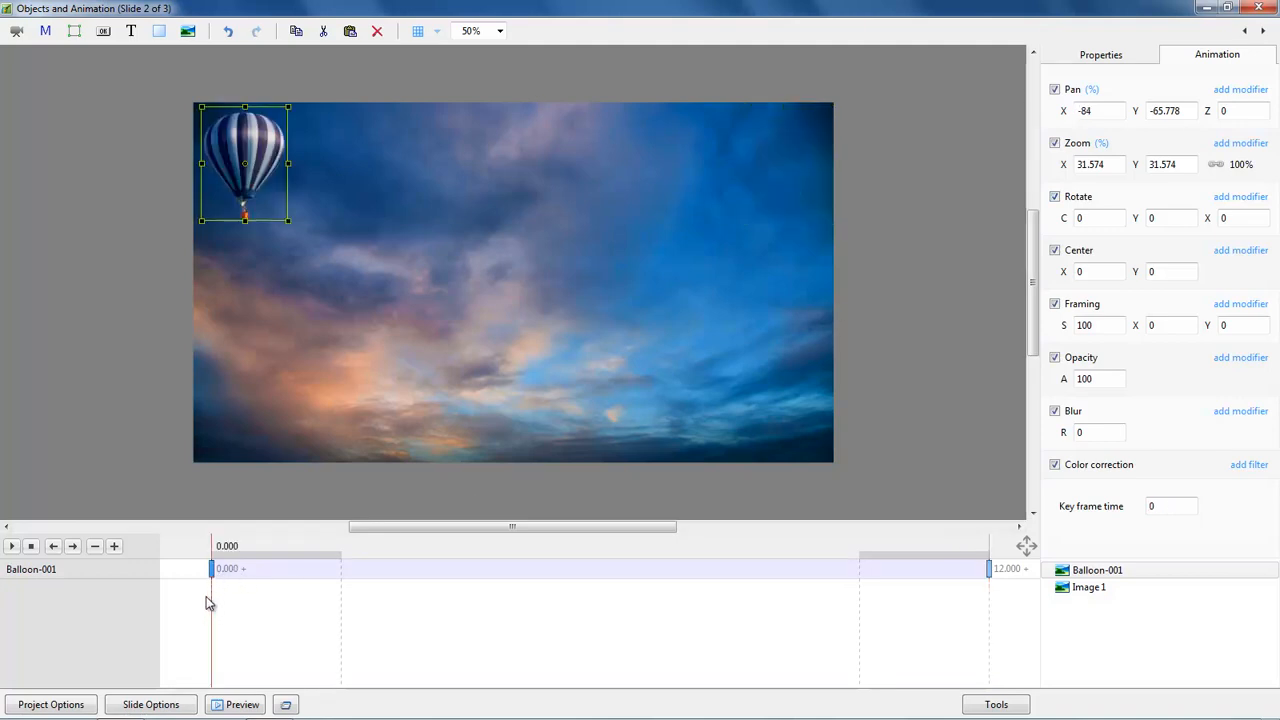
pyautogui.click(12, 546)
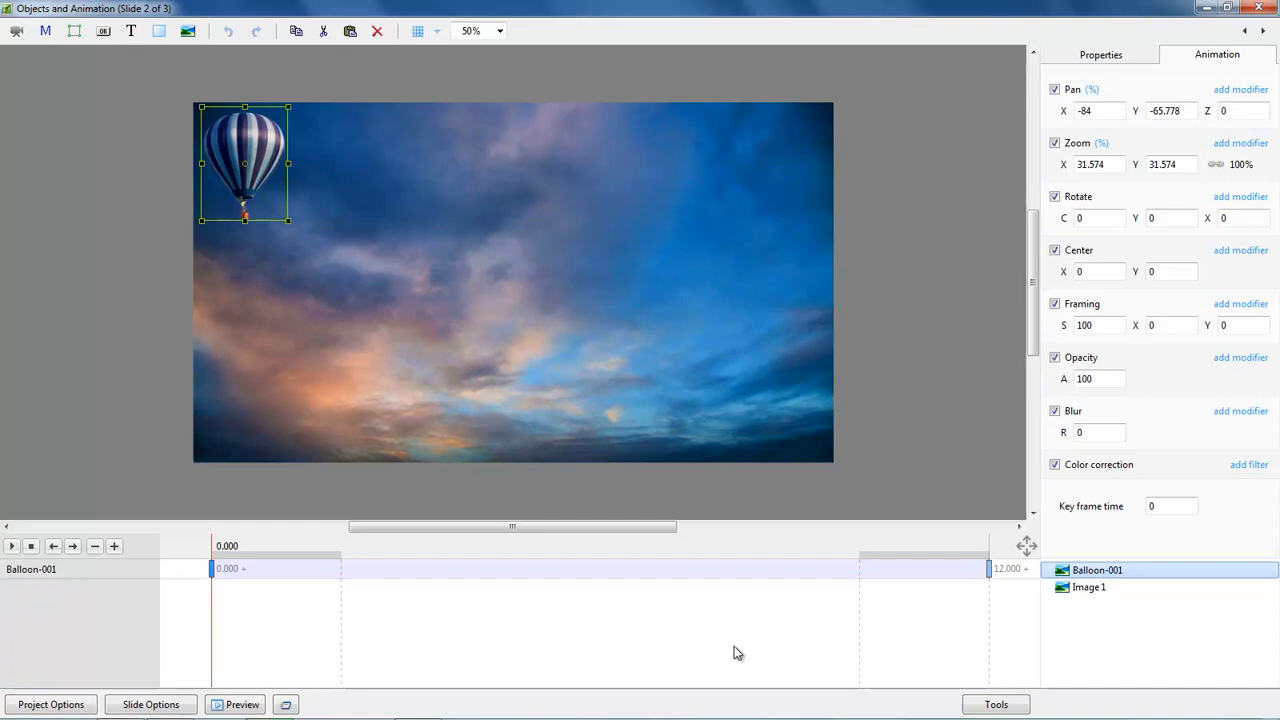
# Step: Change the balloon's end keyframe time from 12 s to 6 s (6000)
pyautogui.click(990, 571)
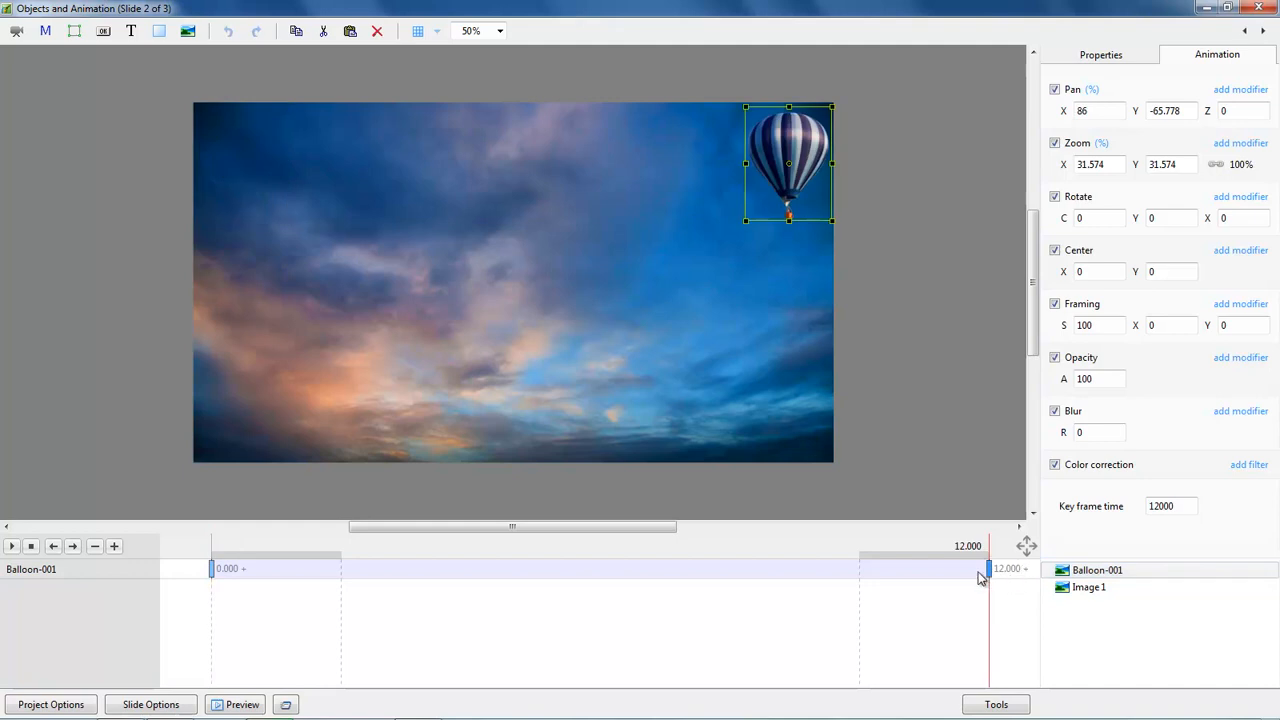
pyautogui.doubleClick(1168, 507)
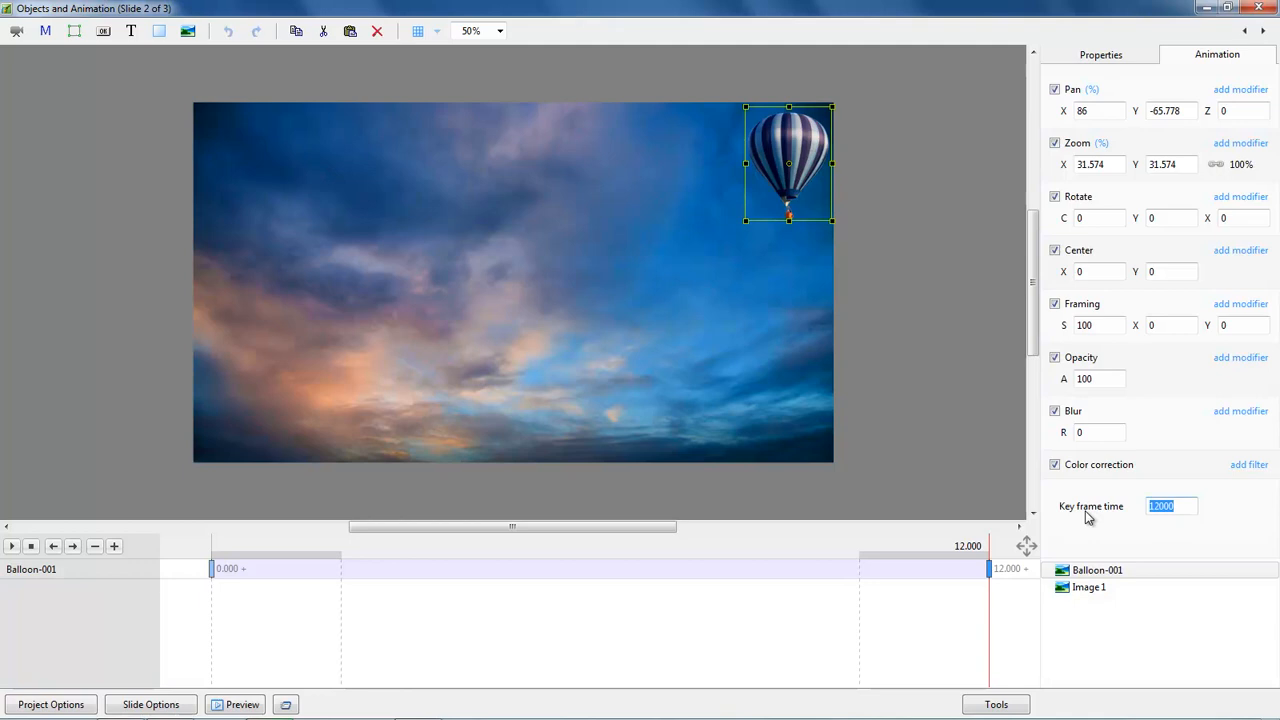
pyautogui.write('6000')
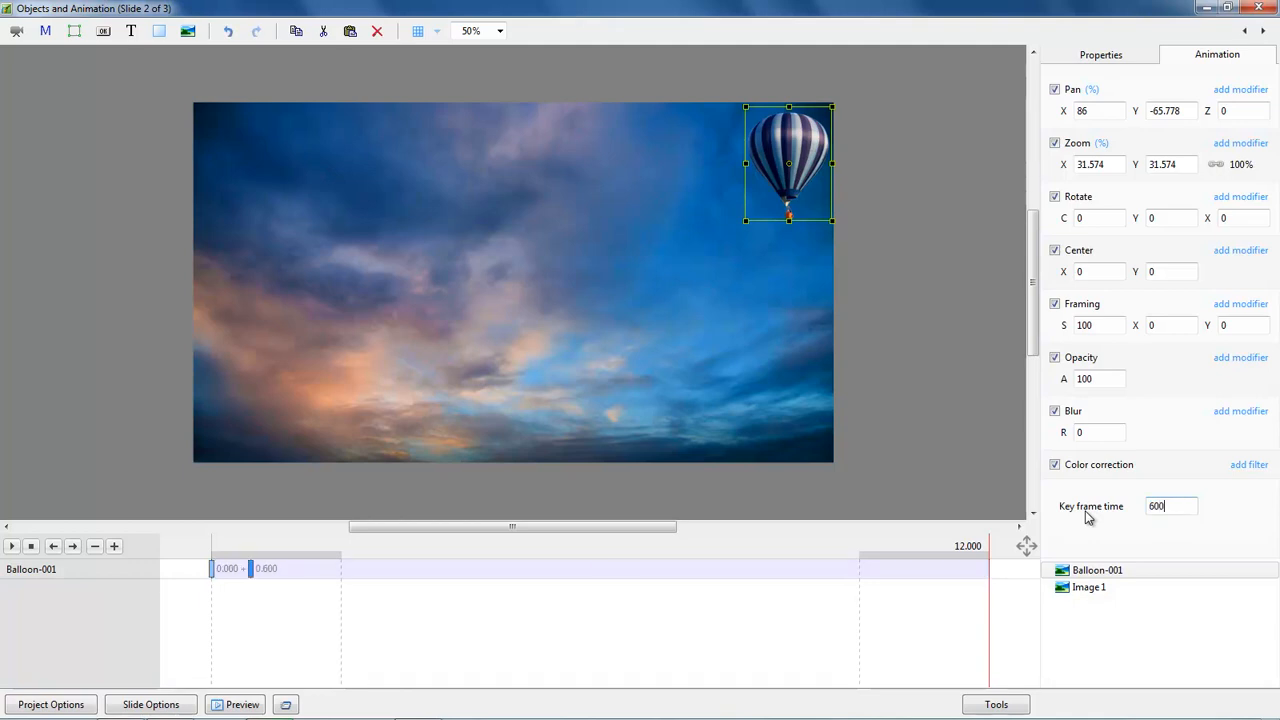
pyautogui.click(211, 570)
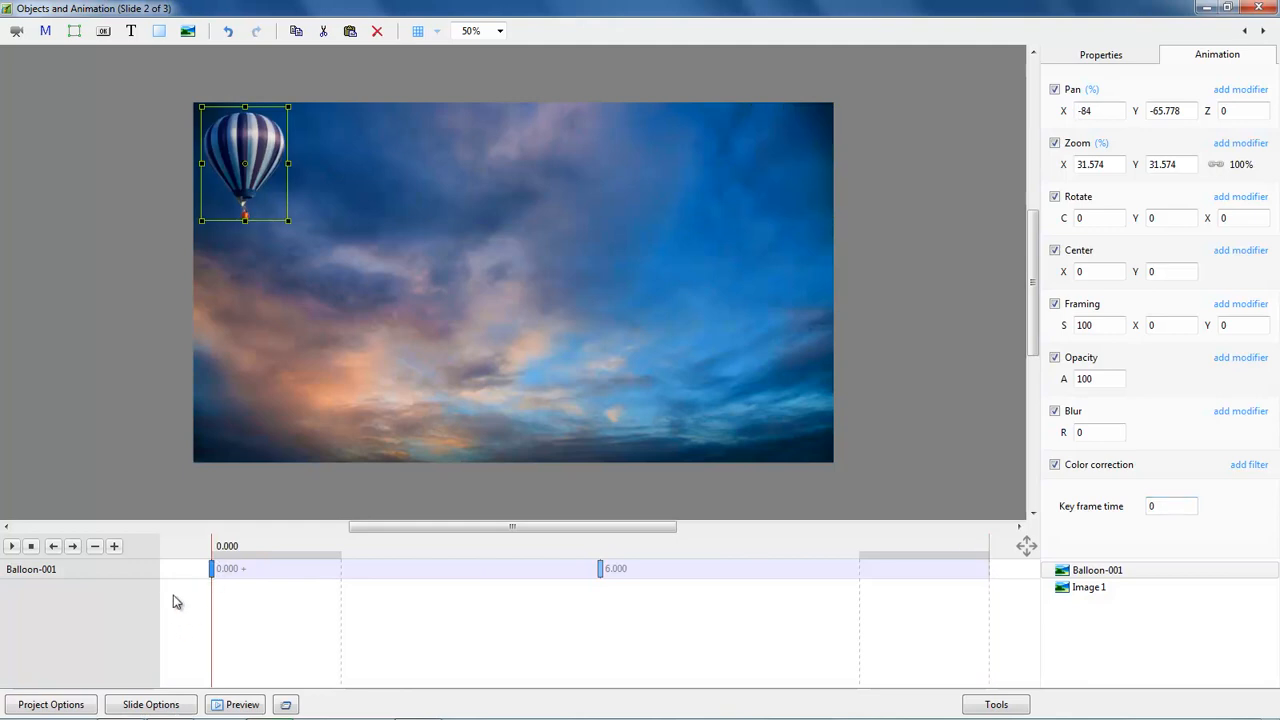
pyautogui.click(13, 548)
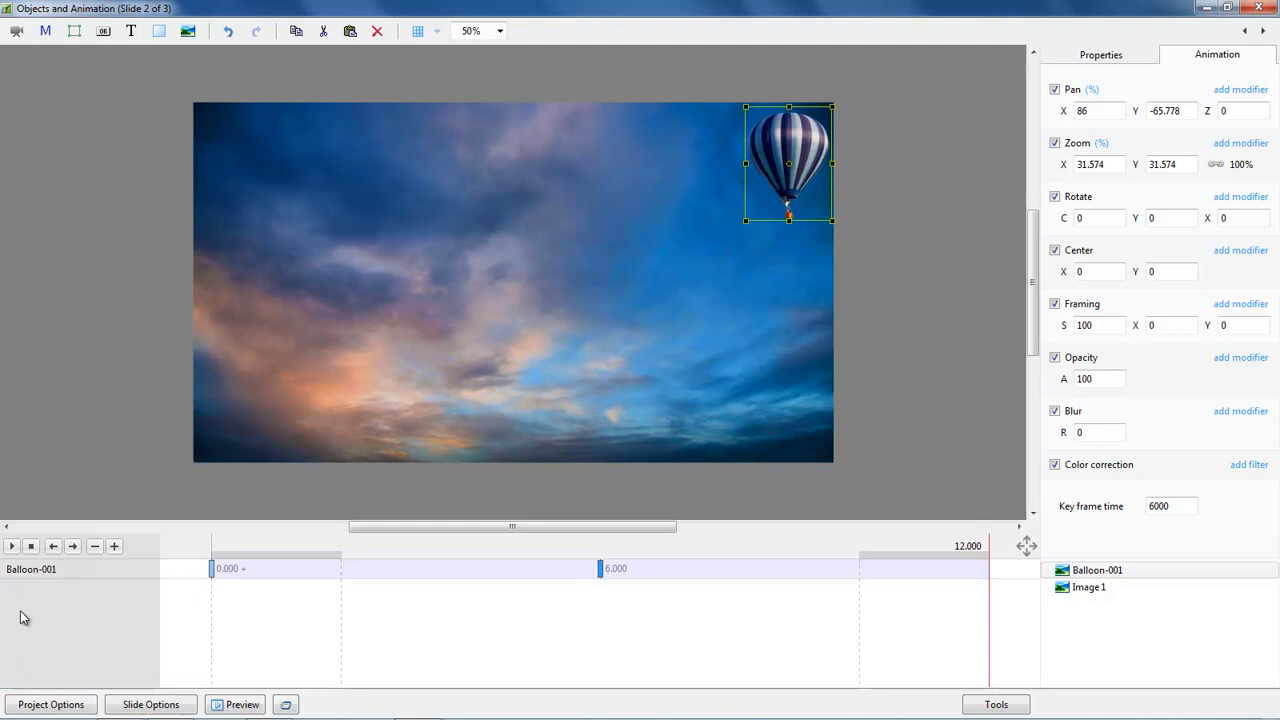
# Step: Set the balloon's Pan X to -43 at 0 s and 38 at the 6 s keyframe
pyautogui.click(212, 569)
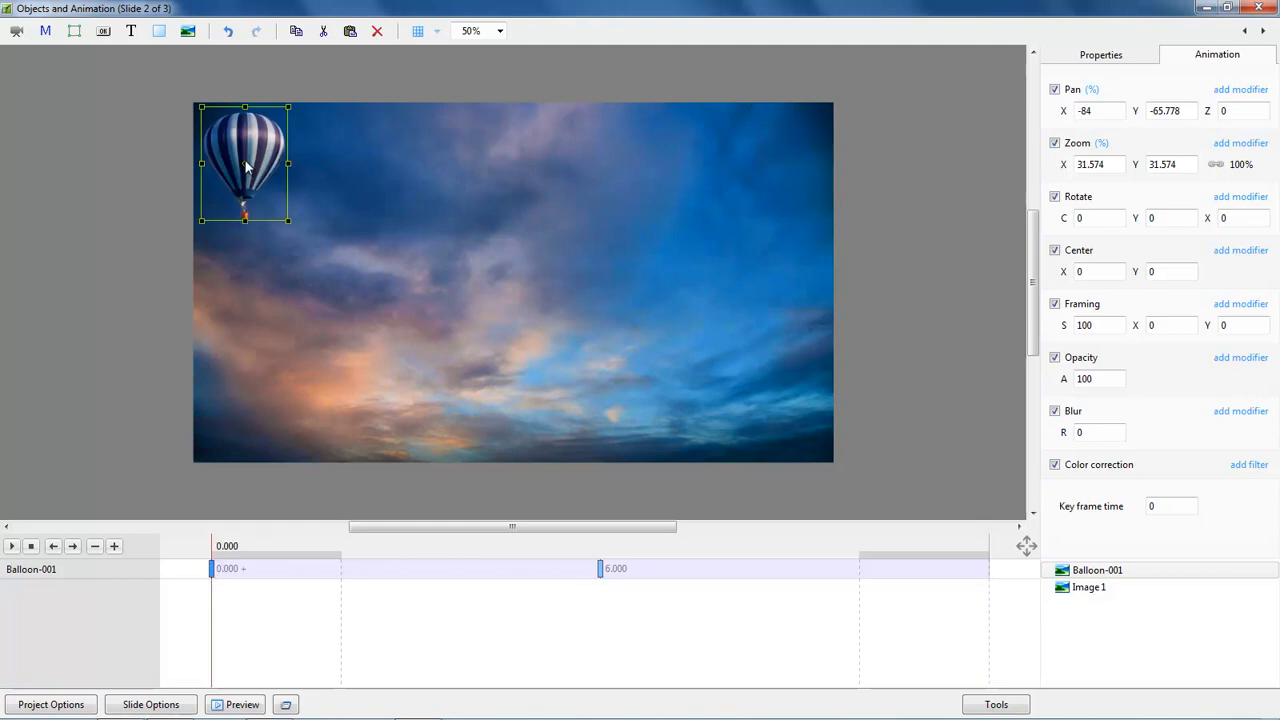
pyautogui.moveTo(1063, 111); pyautogui.dragTo(1097, 112)
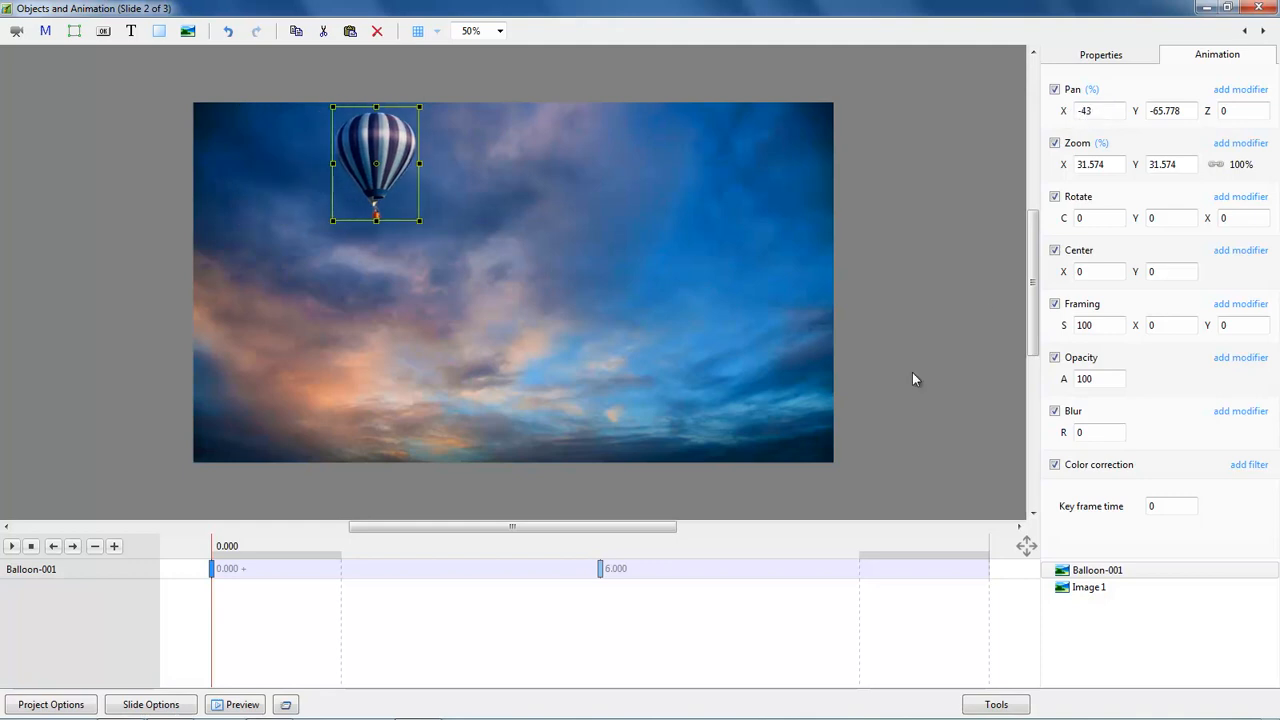
pyautogui.click(601, 570)
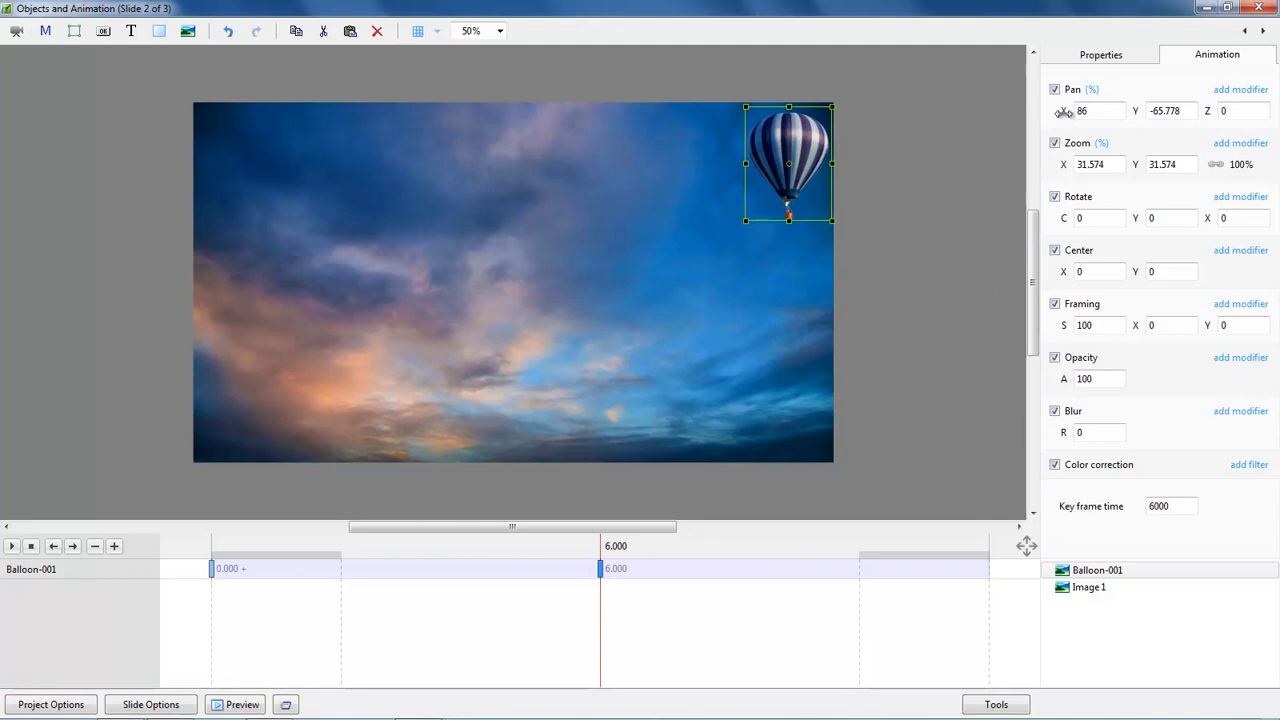
pyautogui.moveTo(1055, 111); pyautogui.dragTo(1026, 114)
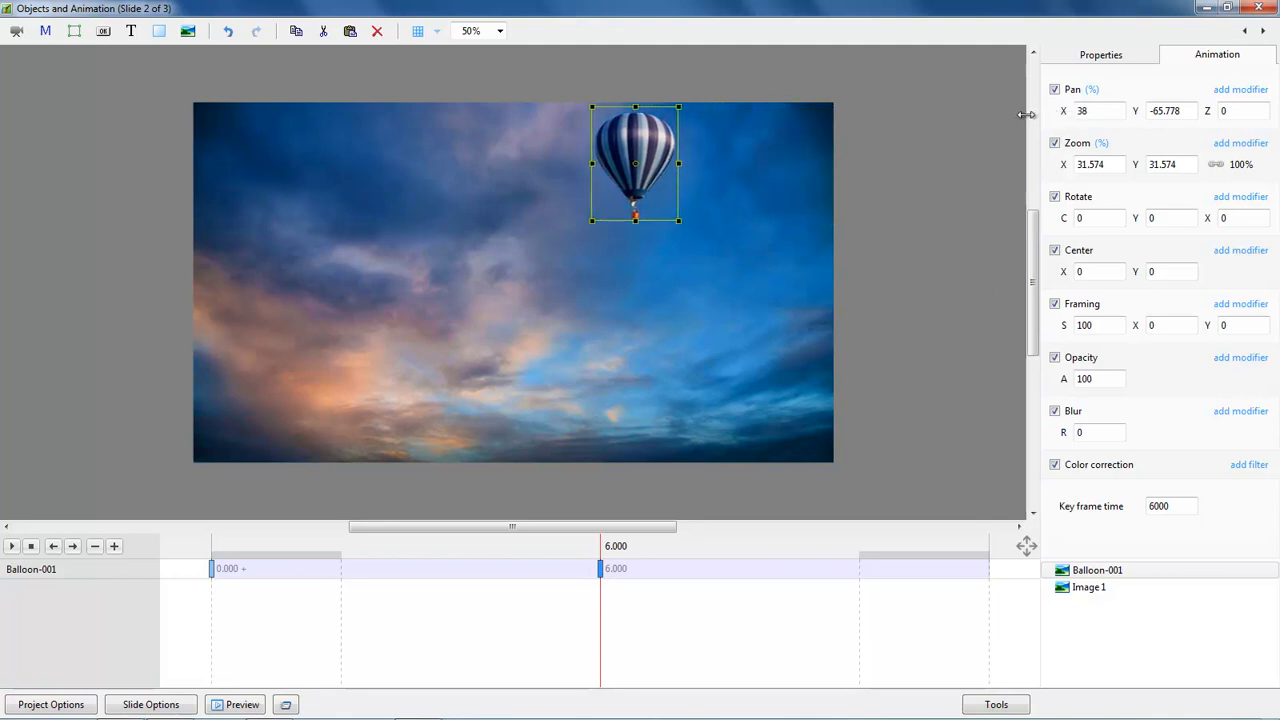
pyautogui.click(212, 570)
pyautogui.click(10, 547)
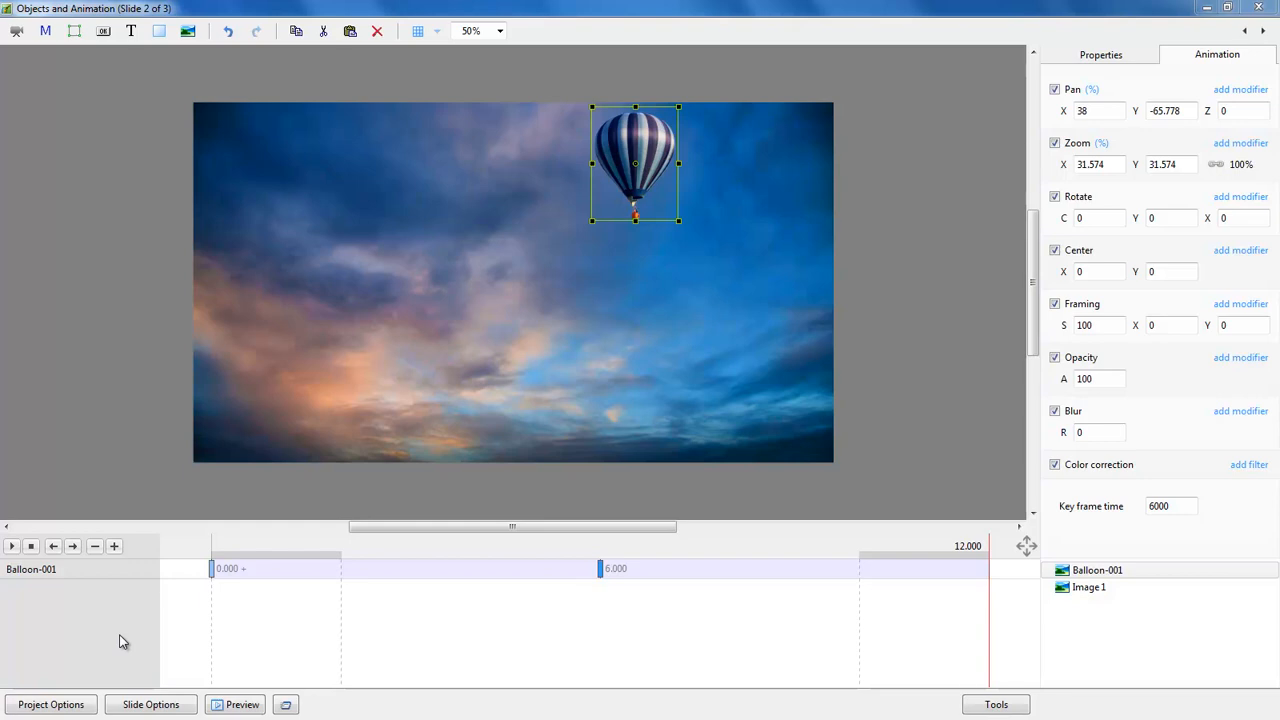
pyautogui.hotkey('ctrl', 'z')
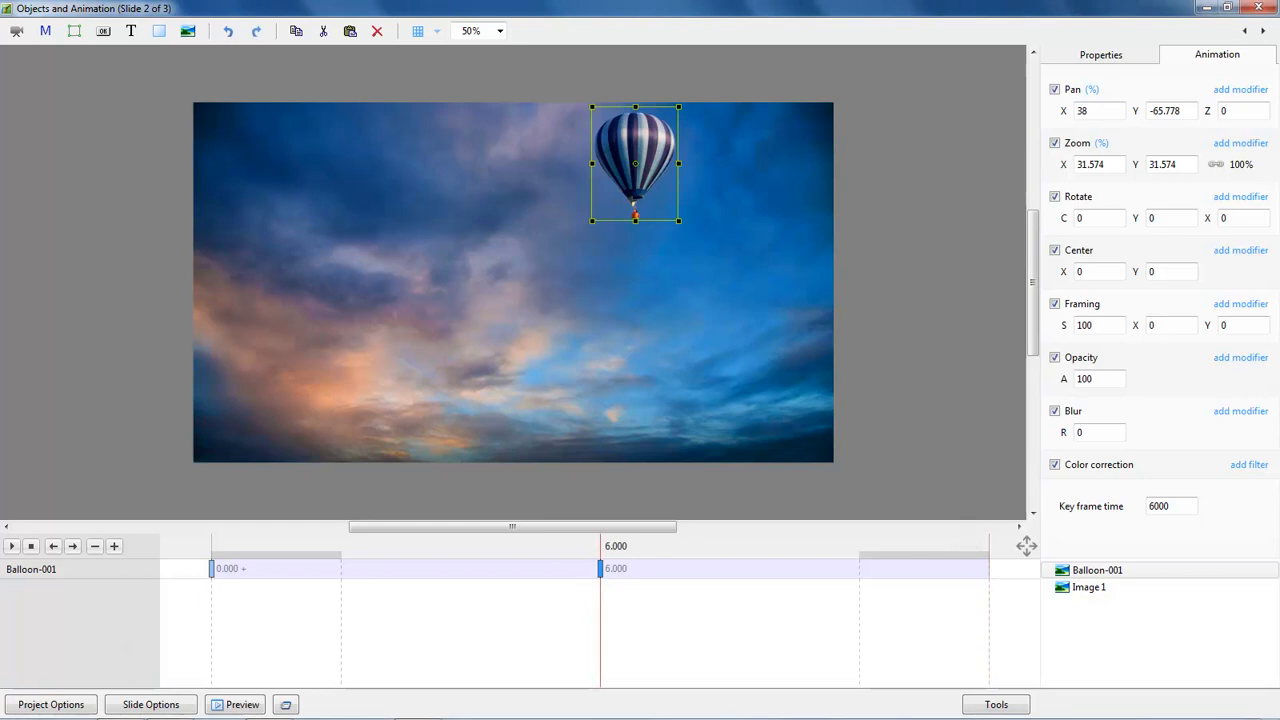
pyautogui.click(211, 570)
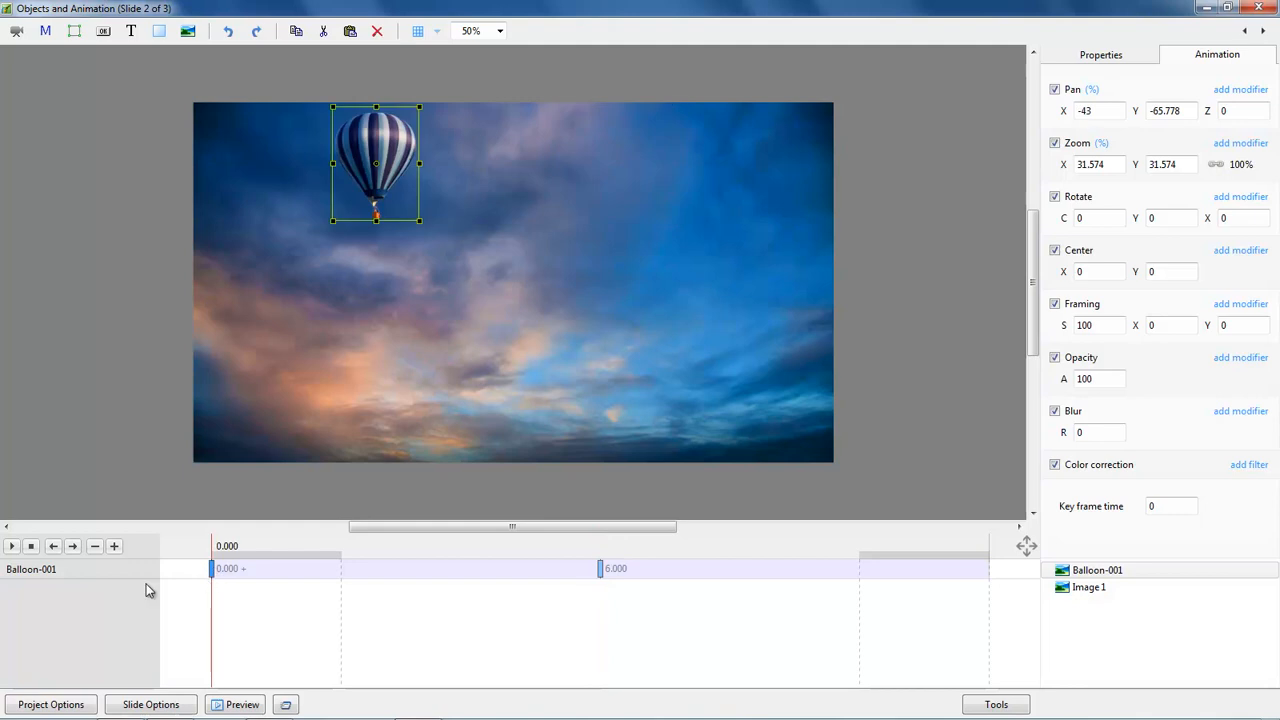
pyautogui.click(12, 547)
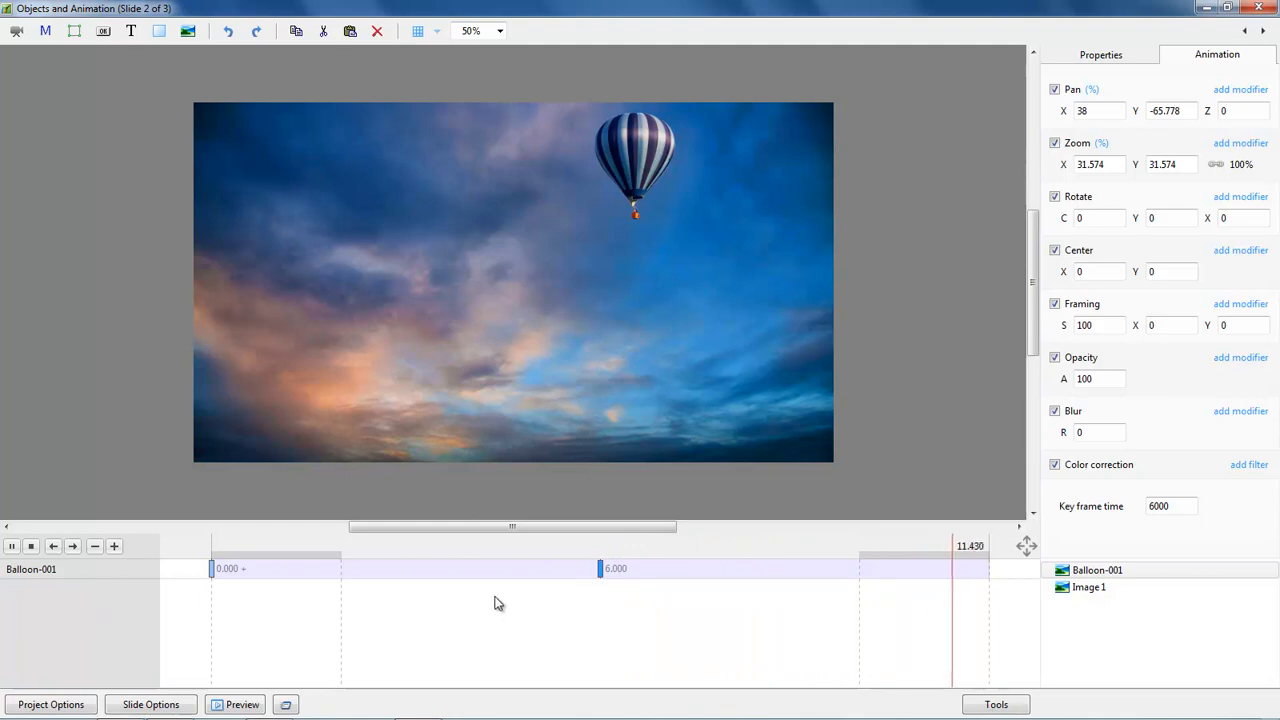
# Step: Move the end keyframe to 12 s, starting the balloon off the left edge and ending it off the right
pyautogui.click(600, 569)
pyautogui.moveTo(602, 571); pyautogui.dragTo(989, 572)
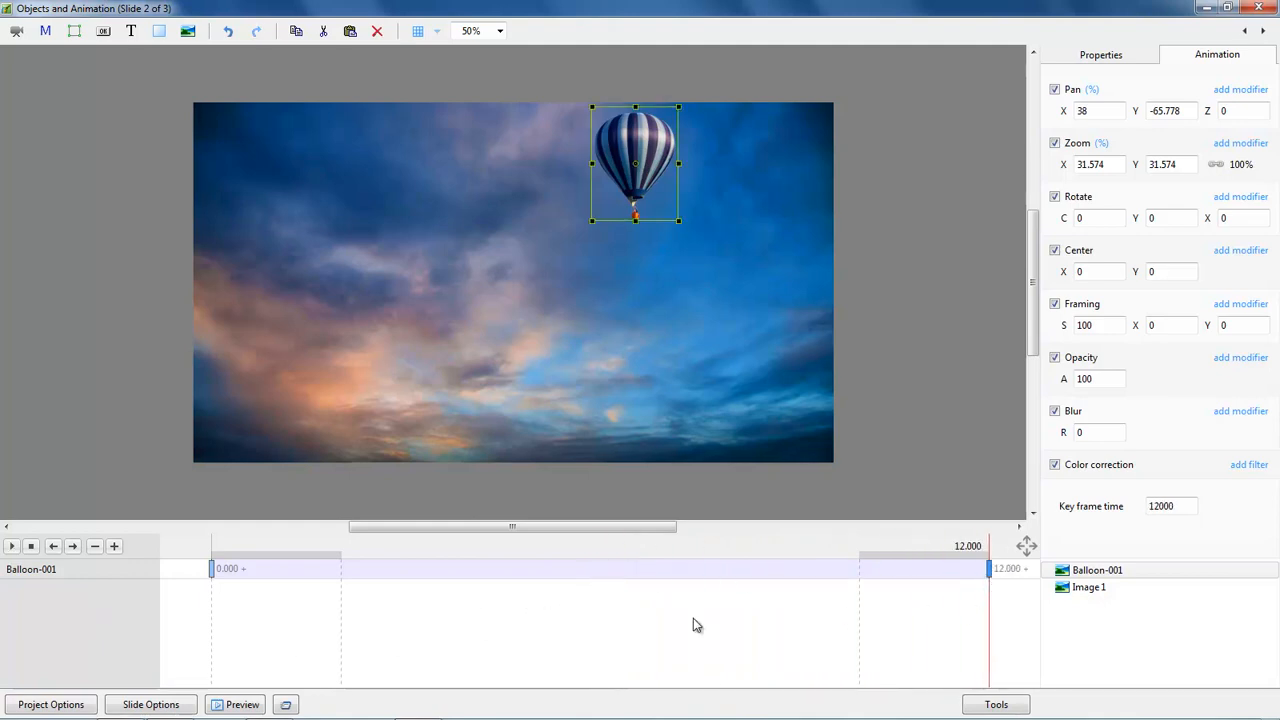
pyautogui.click(214, 568)
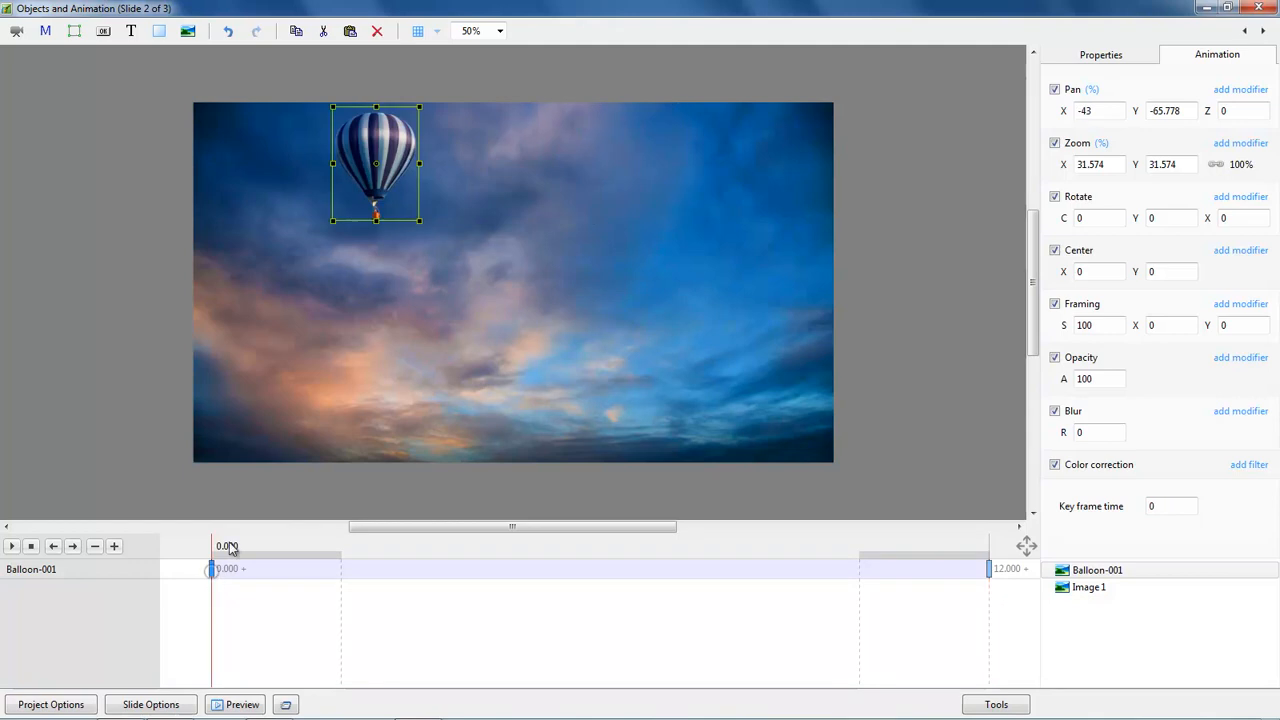
pyautogui.moveTo(374, 168); pyautogui.dragTo(137, 154)
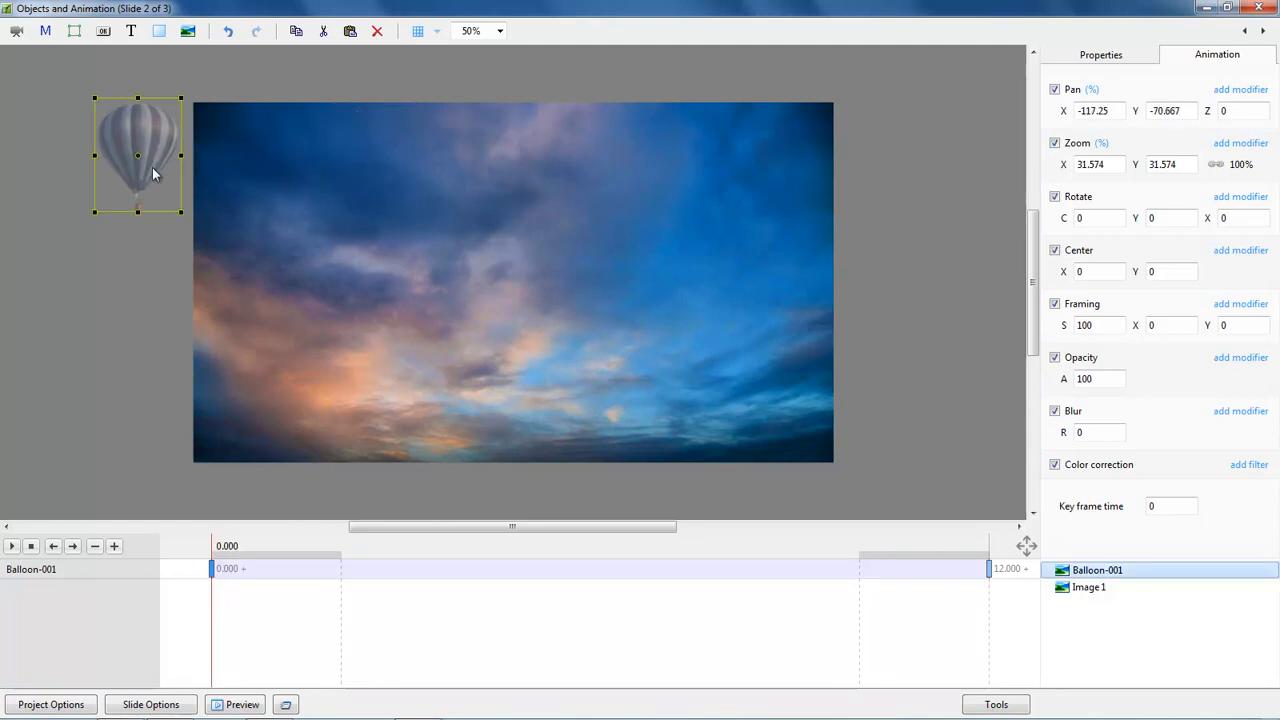
pyautogui.click(990, 569)
pyautogui.moveTo(636, 165); pyautogui.dragTo(887, 158)
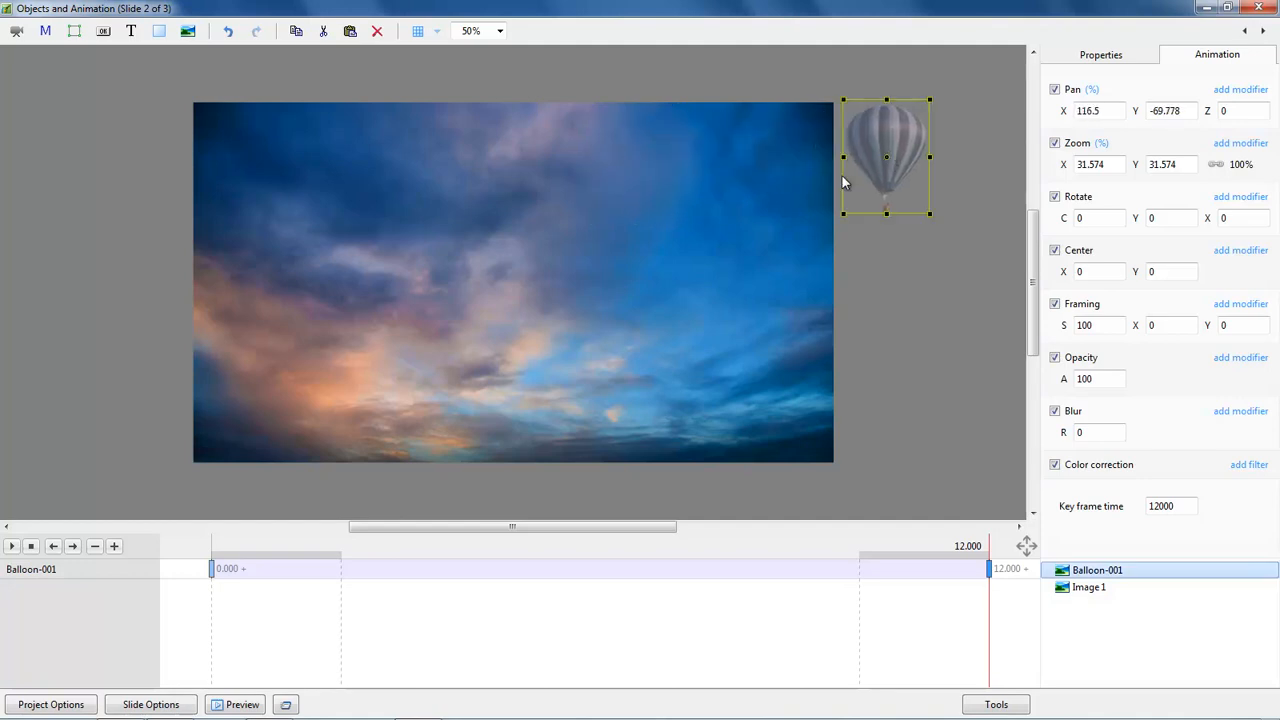
# Step: Preview the balloon animation from the start
pyautogui.click(12, 547)
pyautogui.click(211, 569)
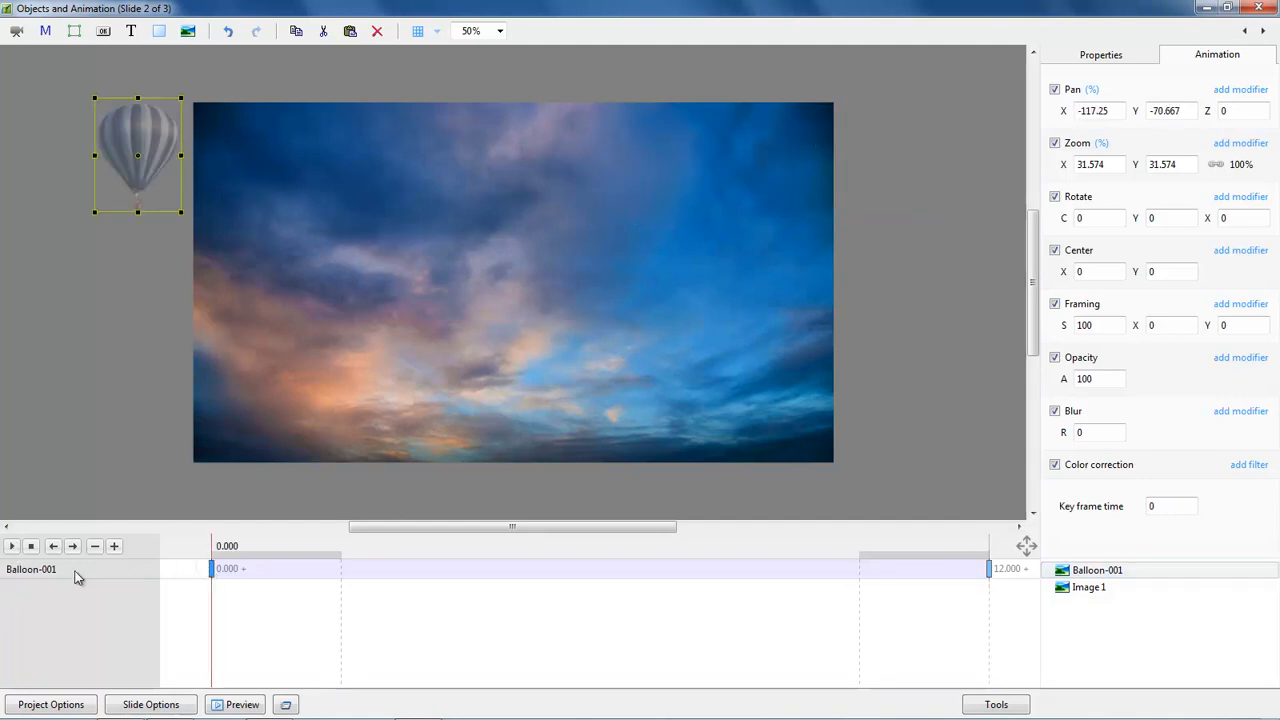
pyautogui.click(12, 547)
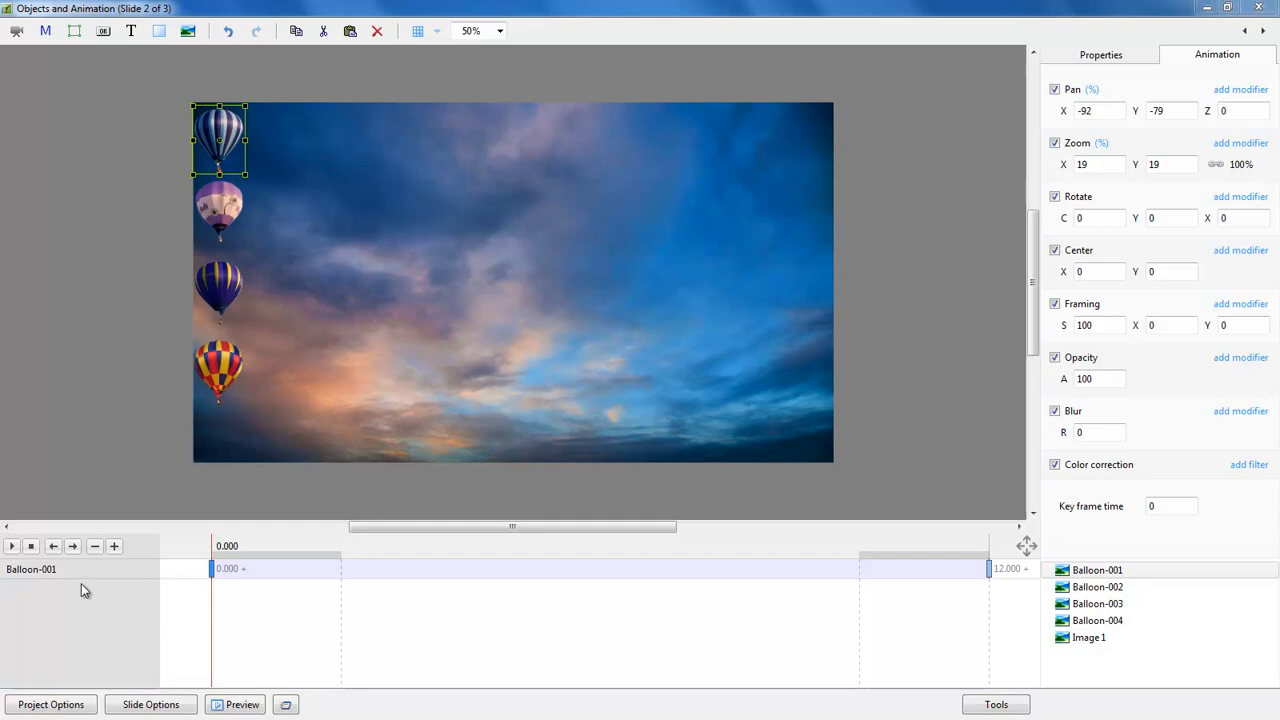
pyautogui.click(12, 547)
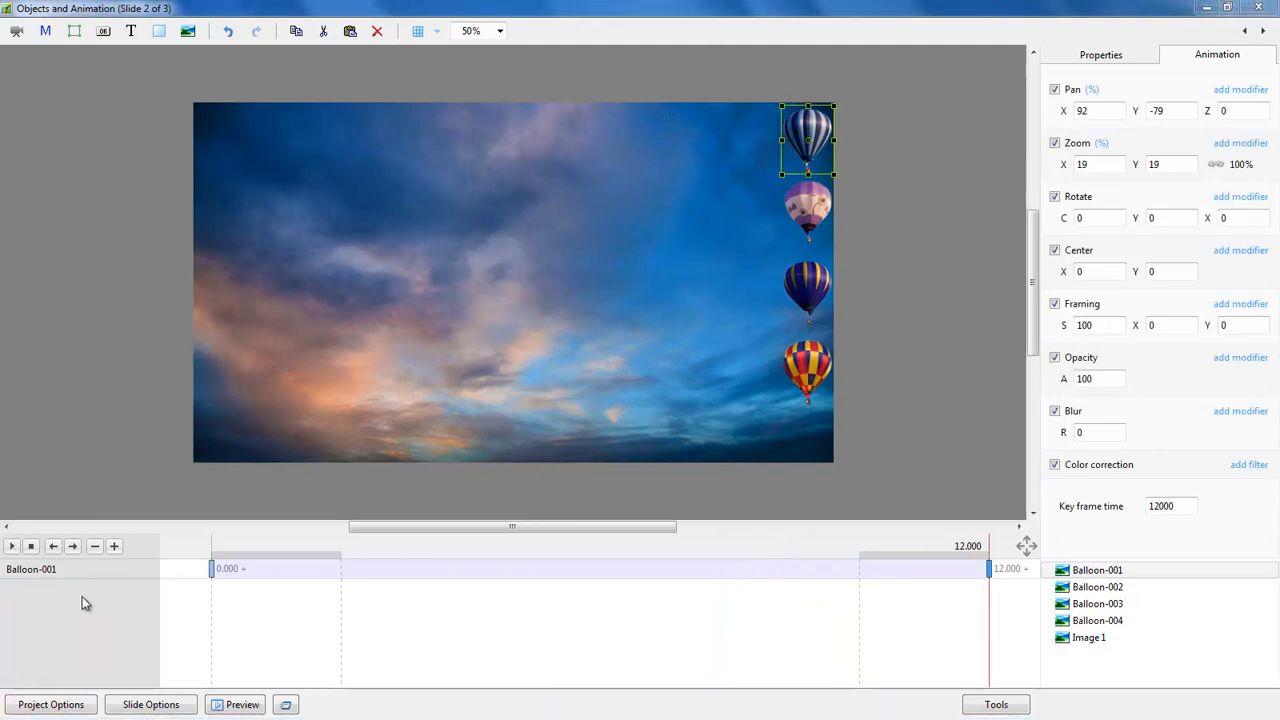
pyautogui.click(213, 570)
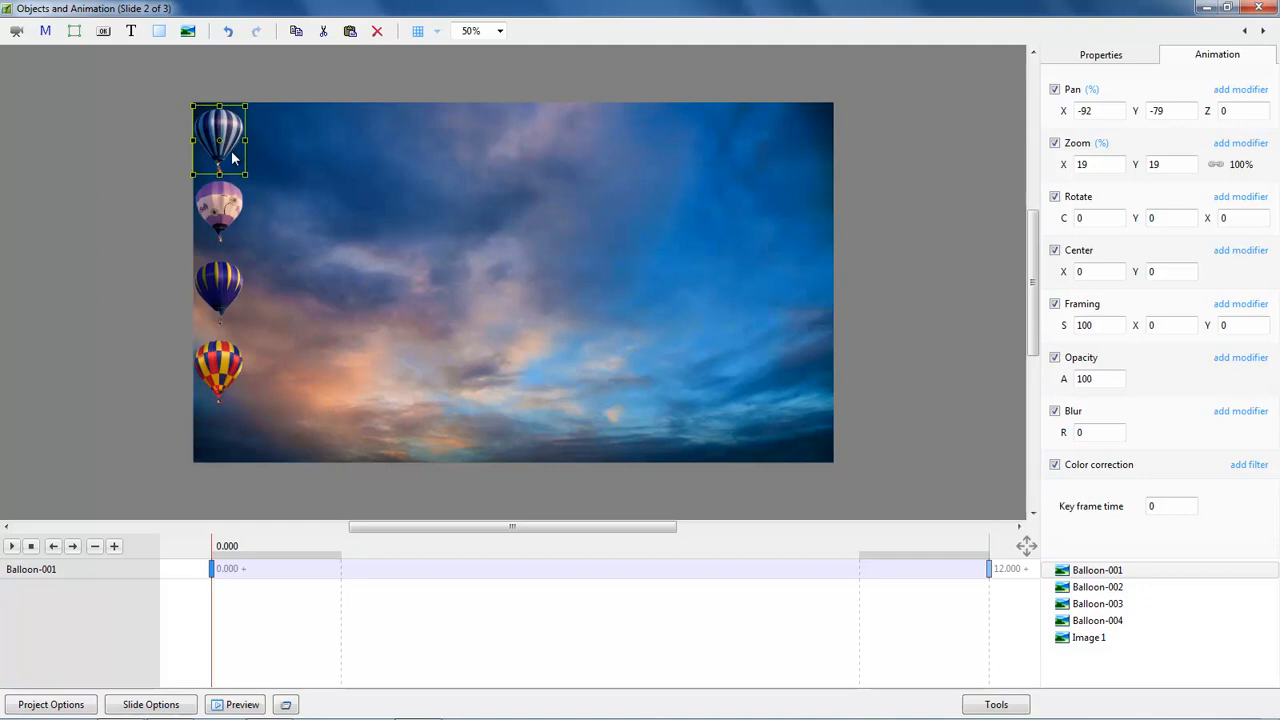
pyautogui.click(1099, 594)
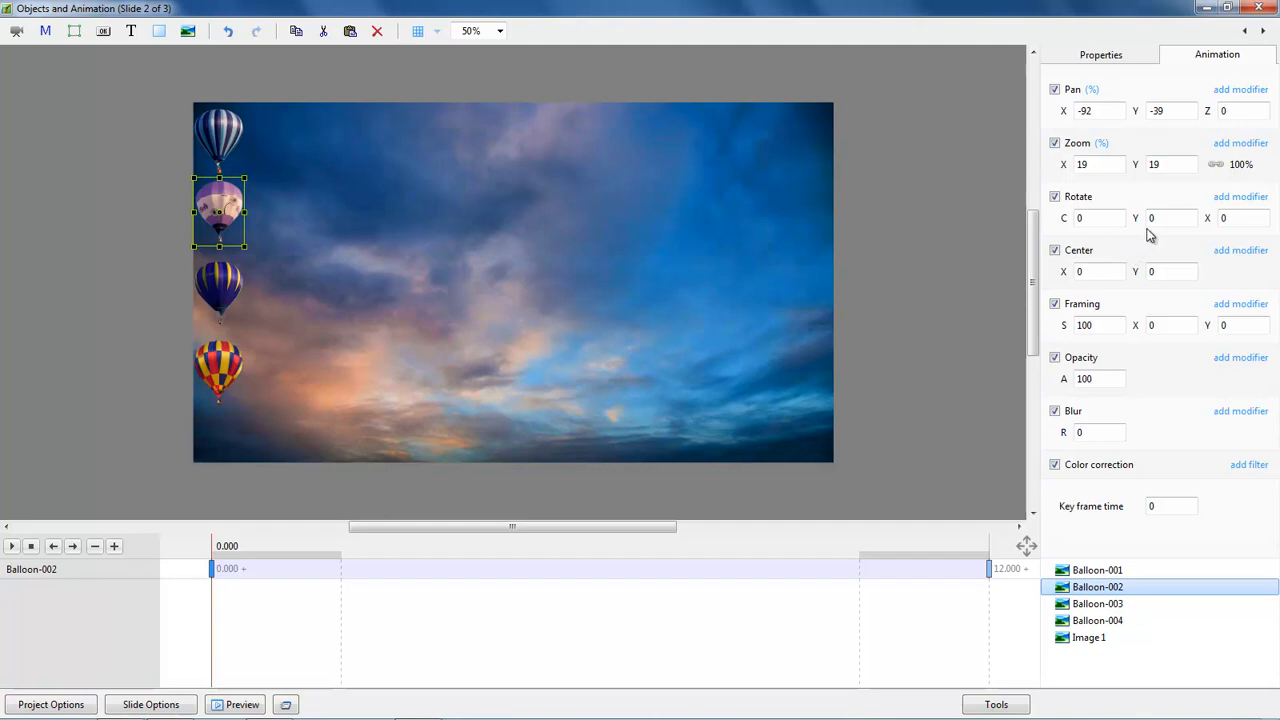
# Step: Give Balloon-002, -003 and -004 Accelerate, Slow down and Smooth pan speeds, then preview
pyautogui.click(1240, 92)
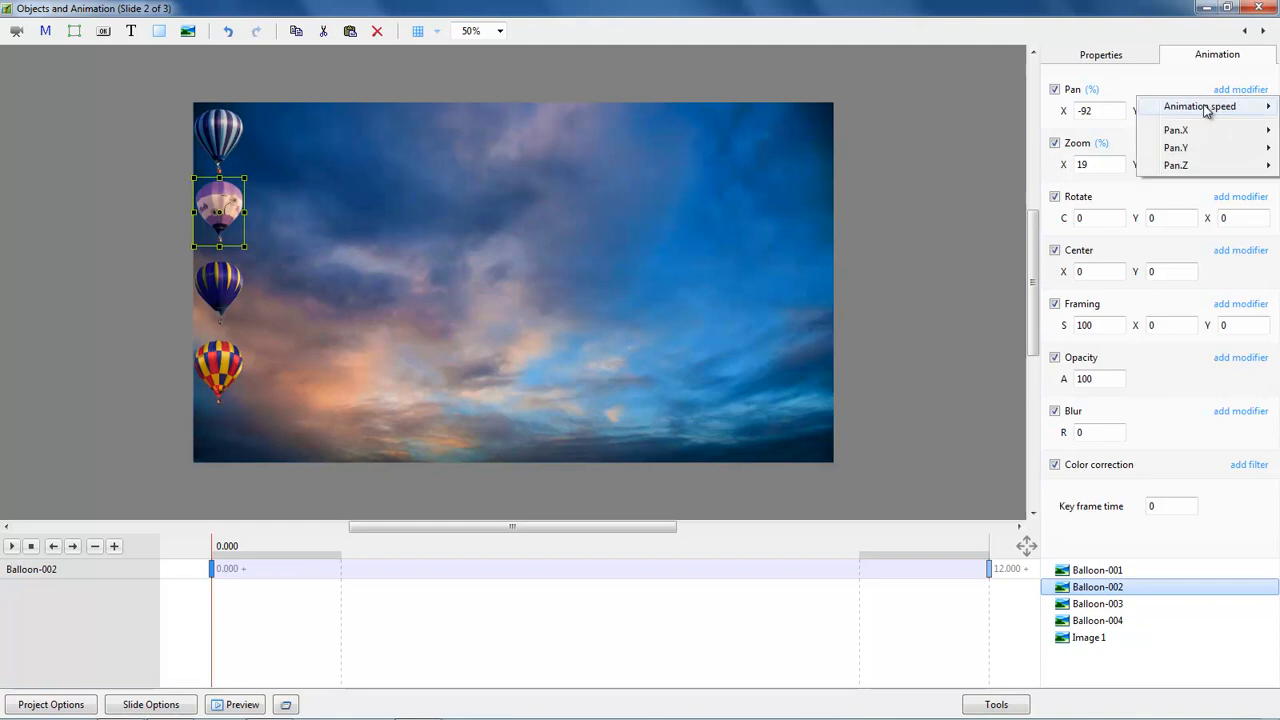
pyautogui.moveTo(1203, 110)
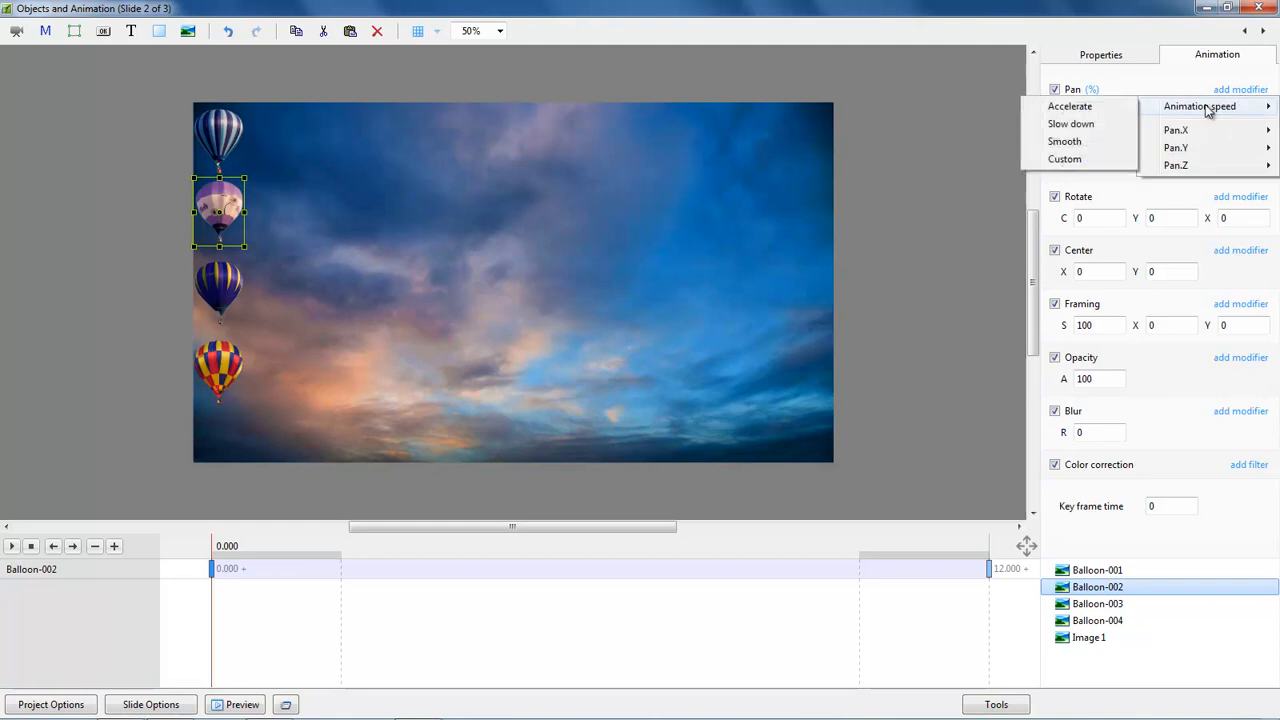
pyautogui.click(1070, 108)
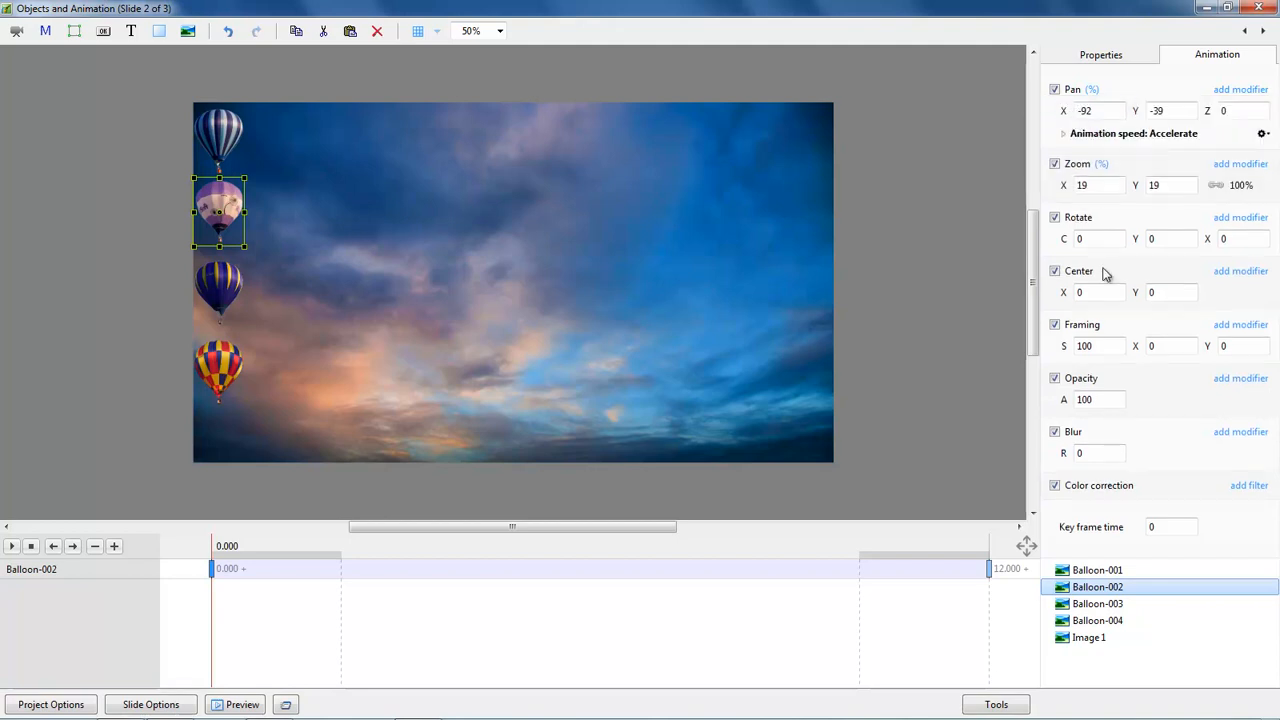
pyautogui.click(1098, 604)
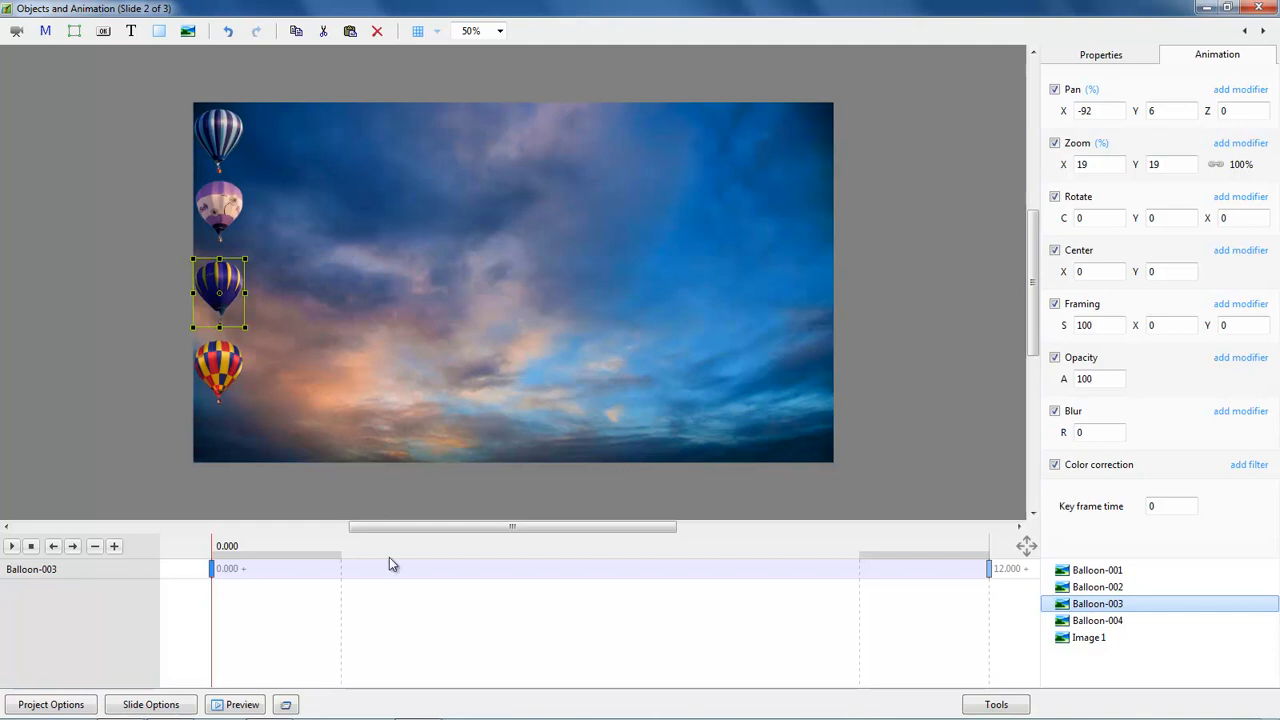
pyautogui.click(1241, 91)
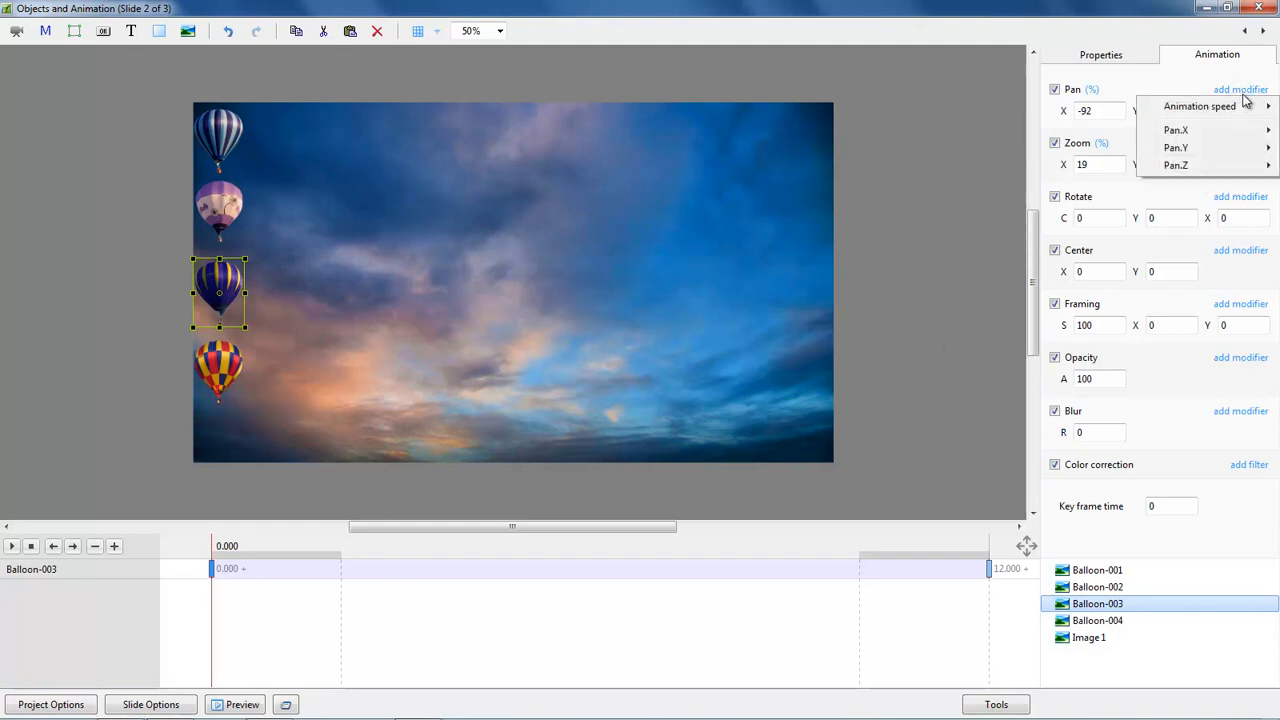
pyautogui.moveTo(1198, 114)
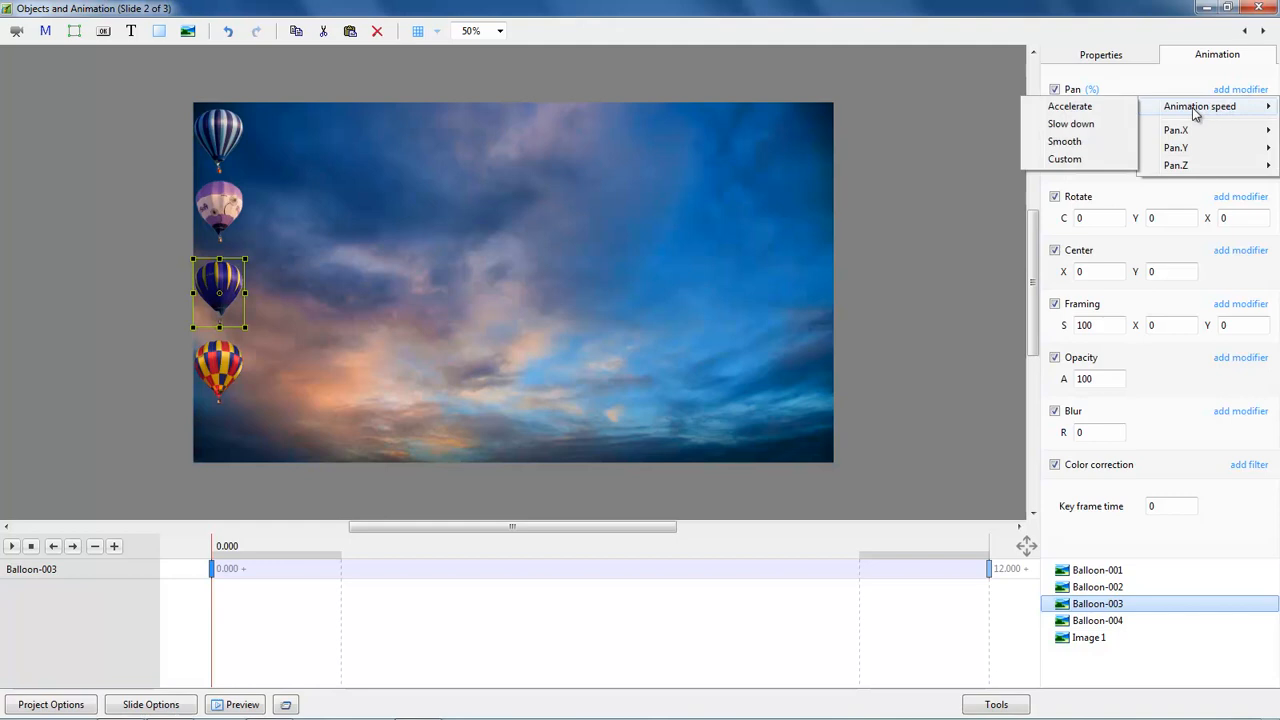
pyautogui.click(1087, 126)
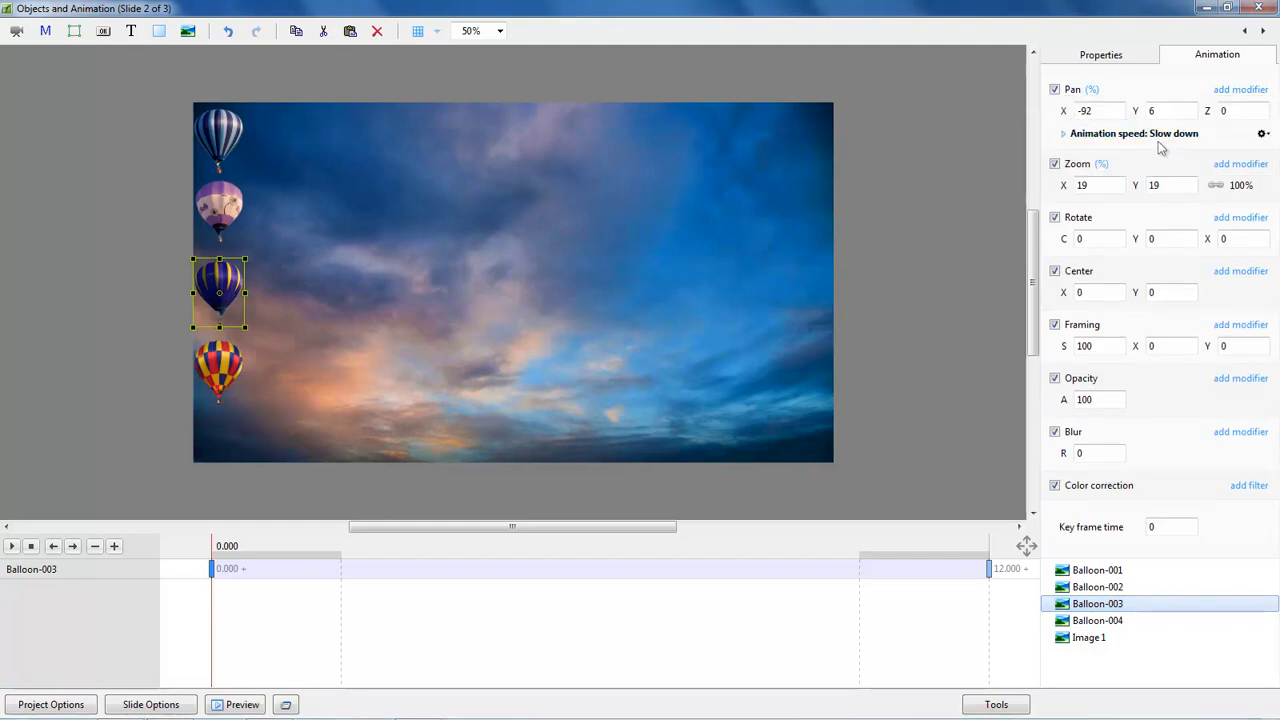
pyautogui.click(1100, 621)
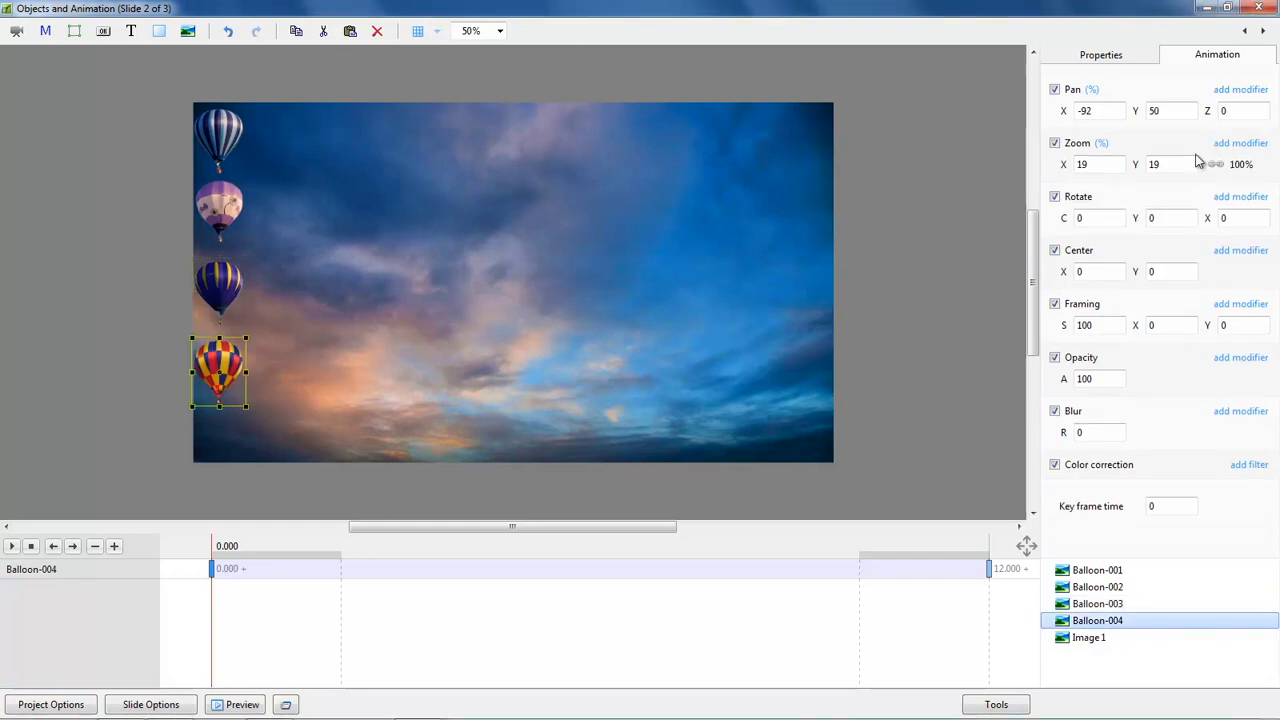
pyautogui.click(1241, 90)
pyautogui.moveTo(1200, 106)
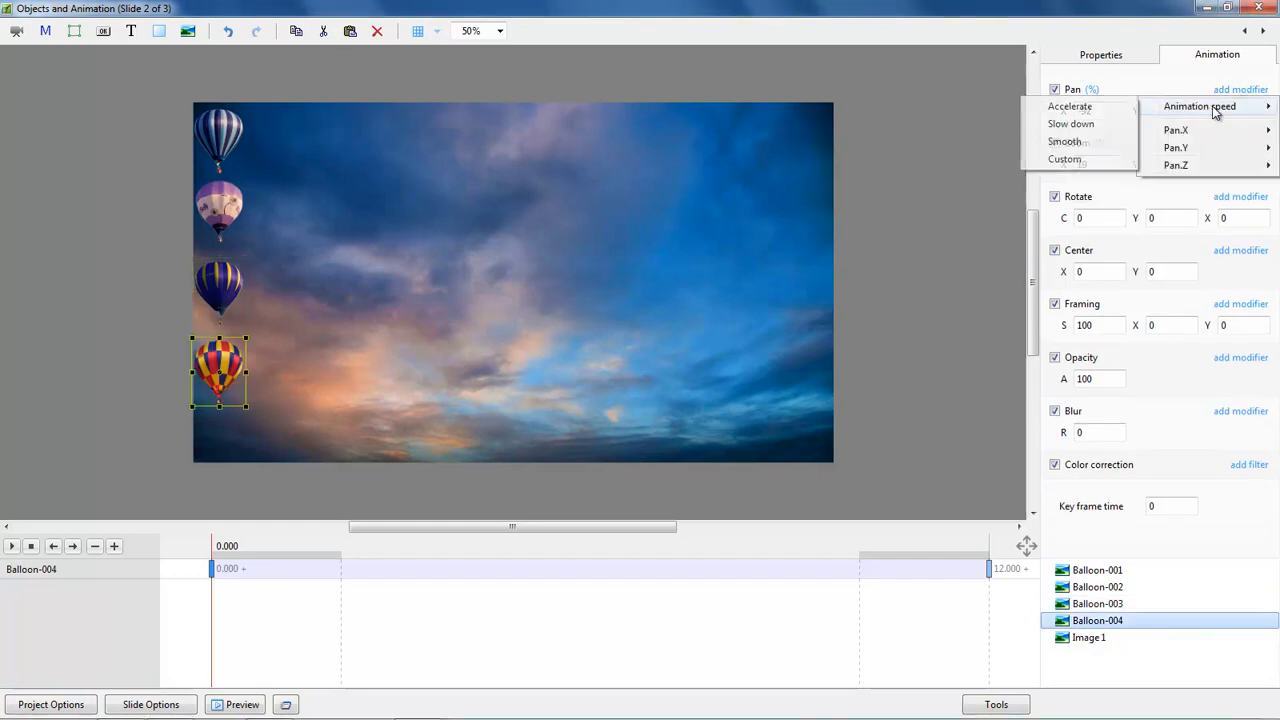
pyautogui.click(1065, 143)
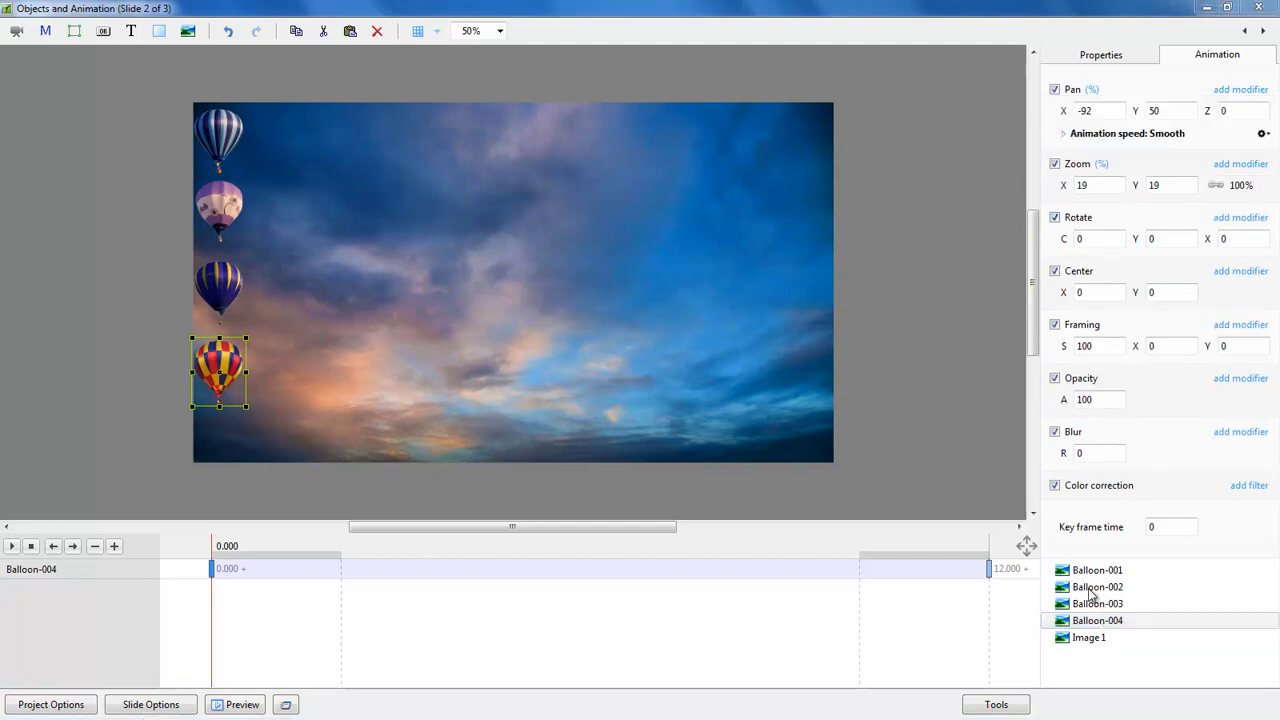
pyautogui.click(13, 547)
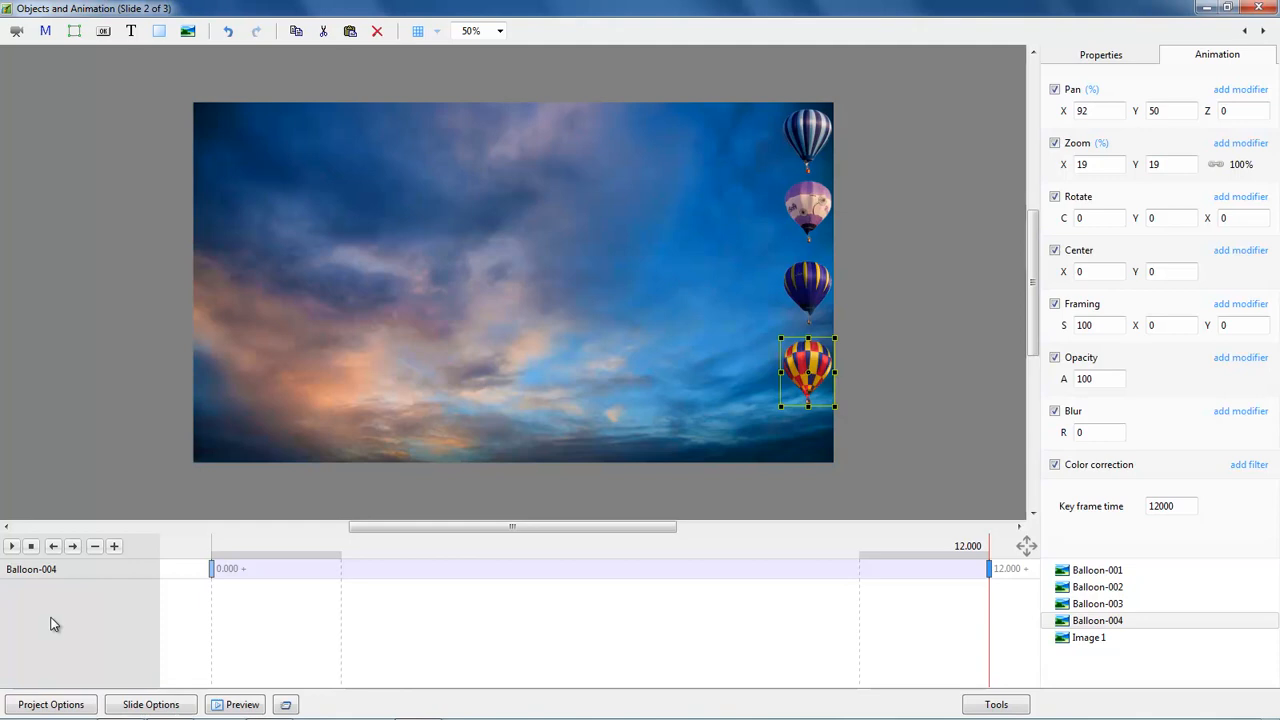
# Step: Rewind to 0 s and play the animation through to 12 s
pyautogui.click(212, 570)
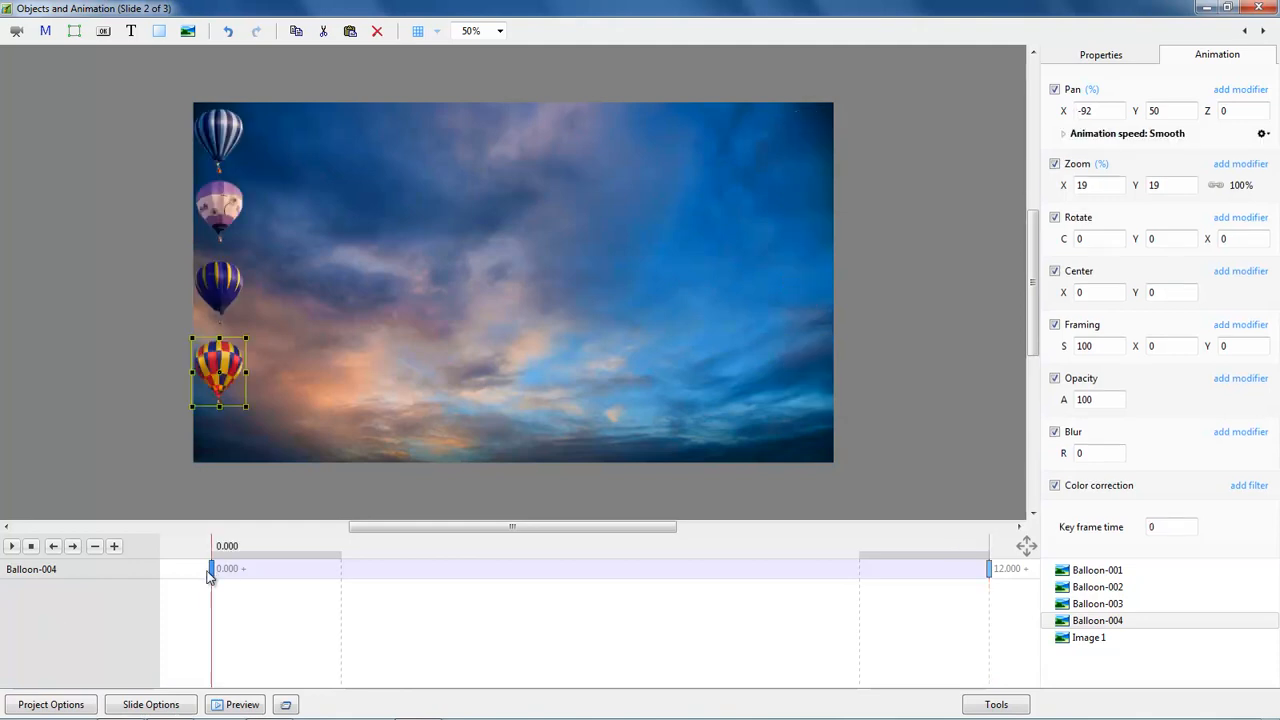
pyautogui.click(11, 546)
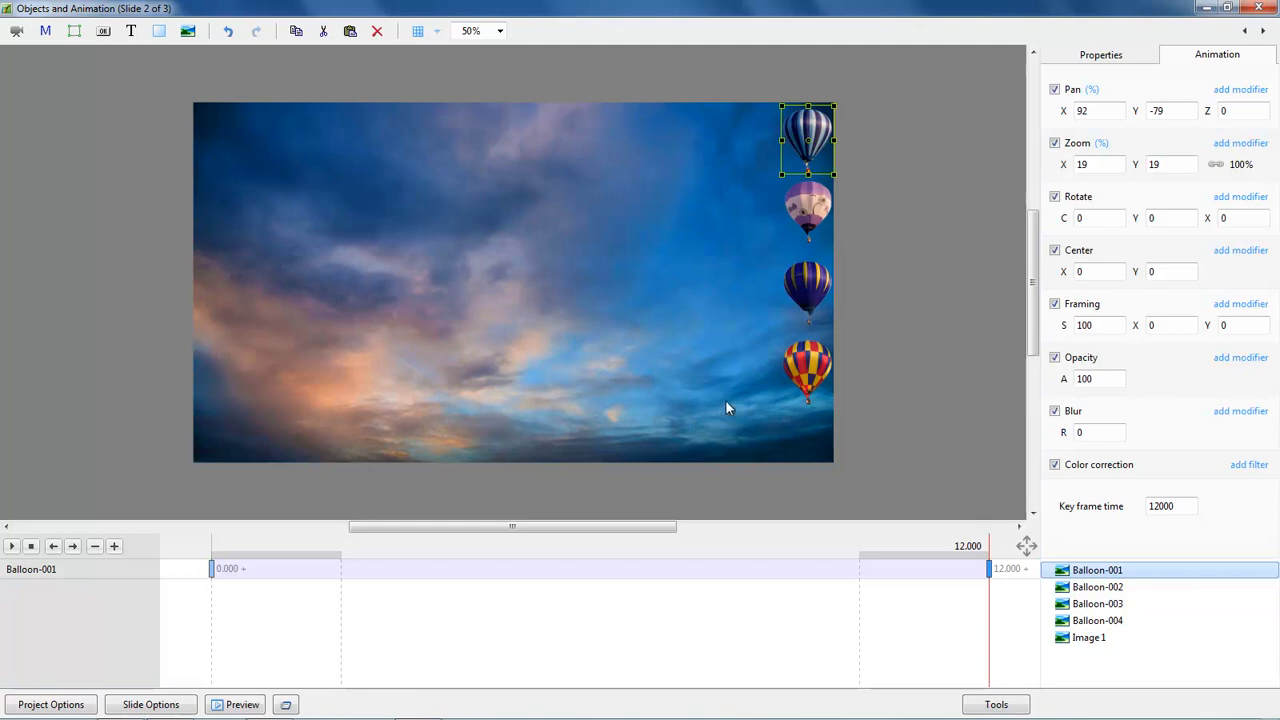
# Step: Attach a 'Linear' text label to Balloon-001 and raise its Zoom X to 36
pyautogui.rightClick(1100, 575)
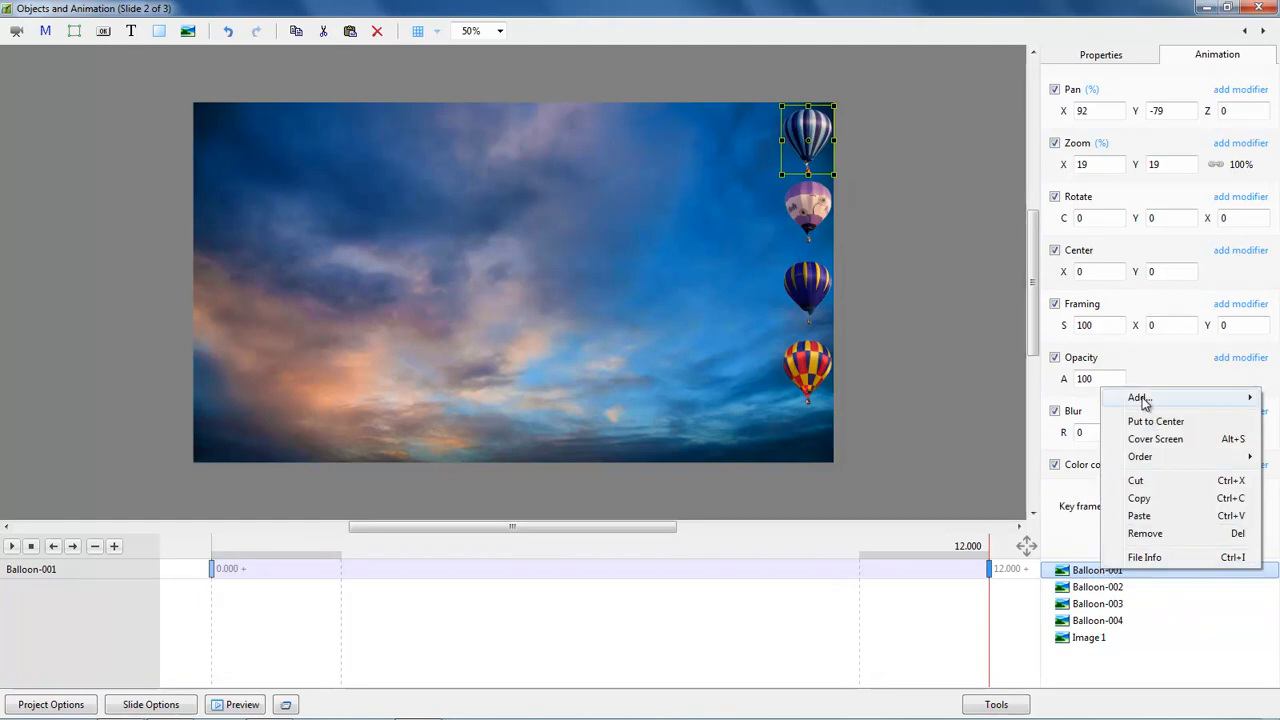
pyautogui.moveTo(1140, 400)
pyautogui.click(1011, 450)
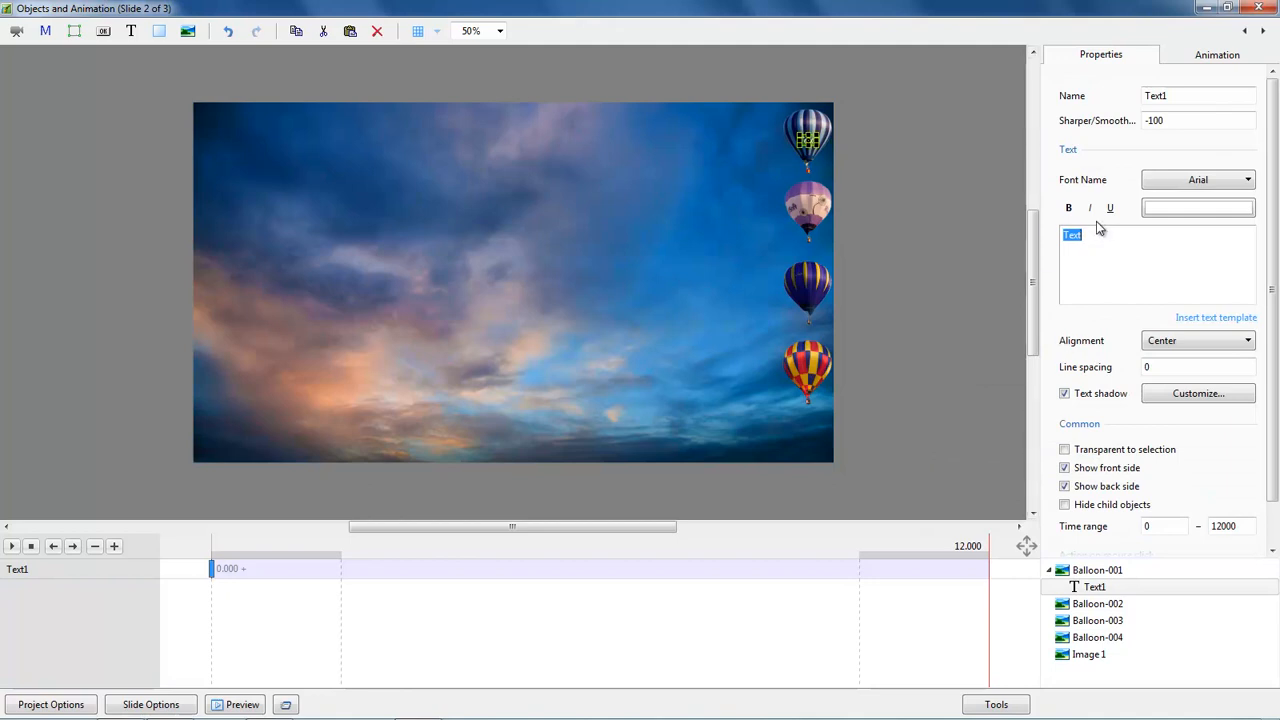
pyautogui.write('Line')
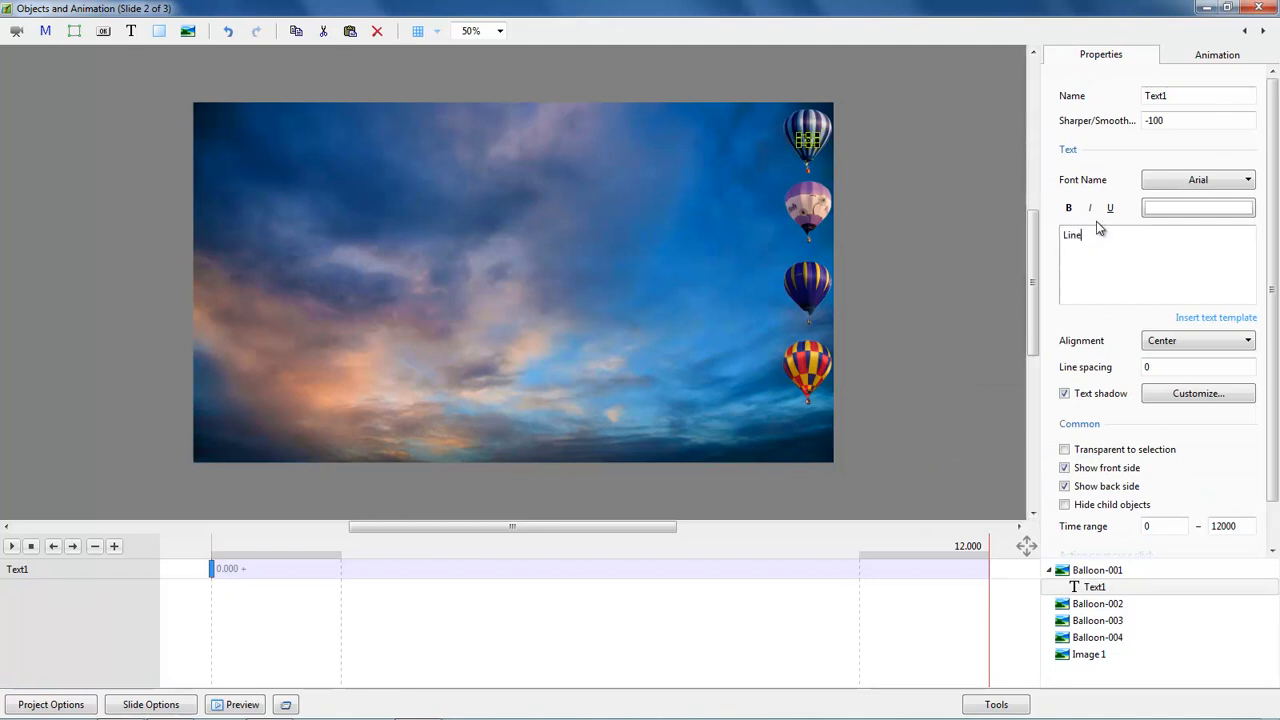
pyautogui.write('ar')
pyautogui.click(1213, 58)
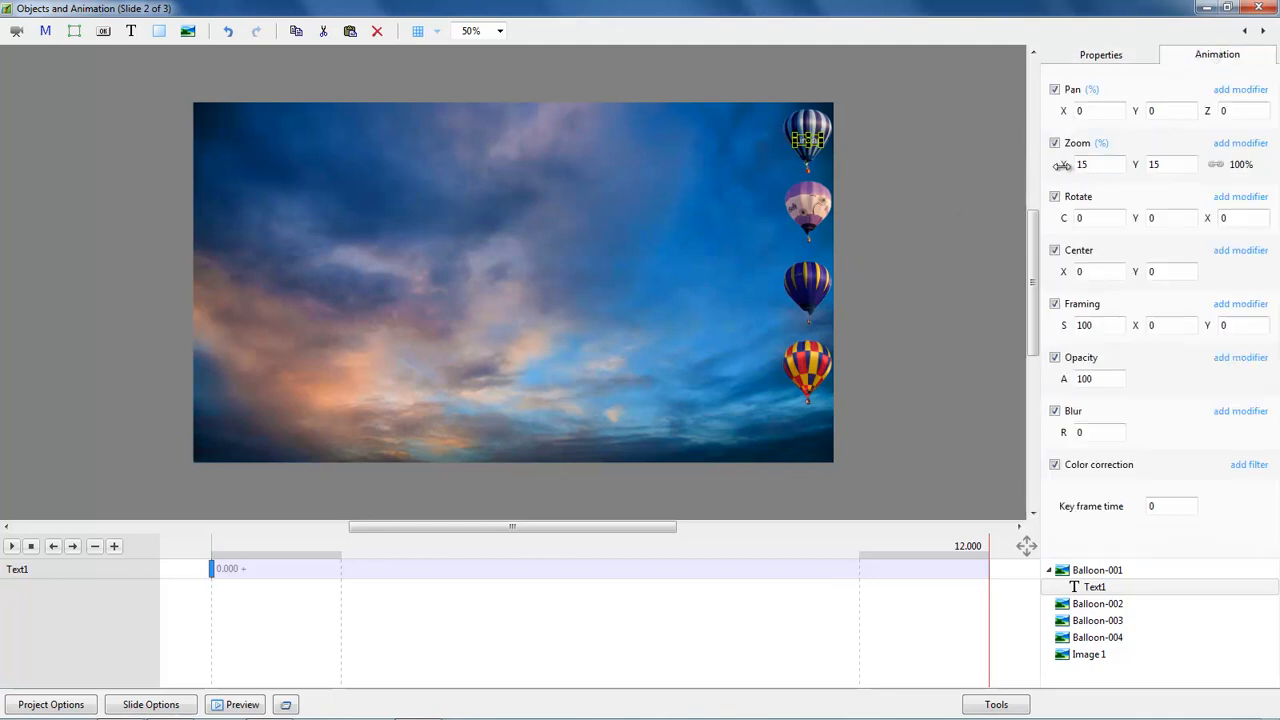
pyautogui.moveTo(1062, 165); pyautogui.dragTo(886, 133)
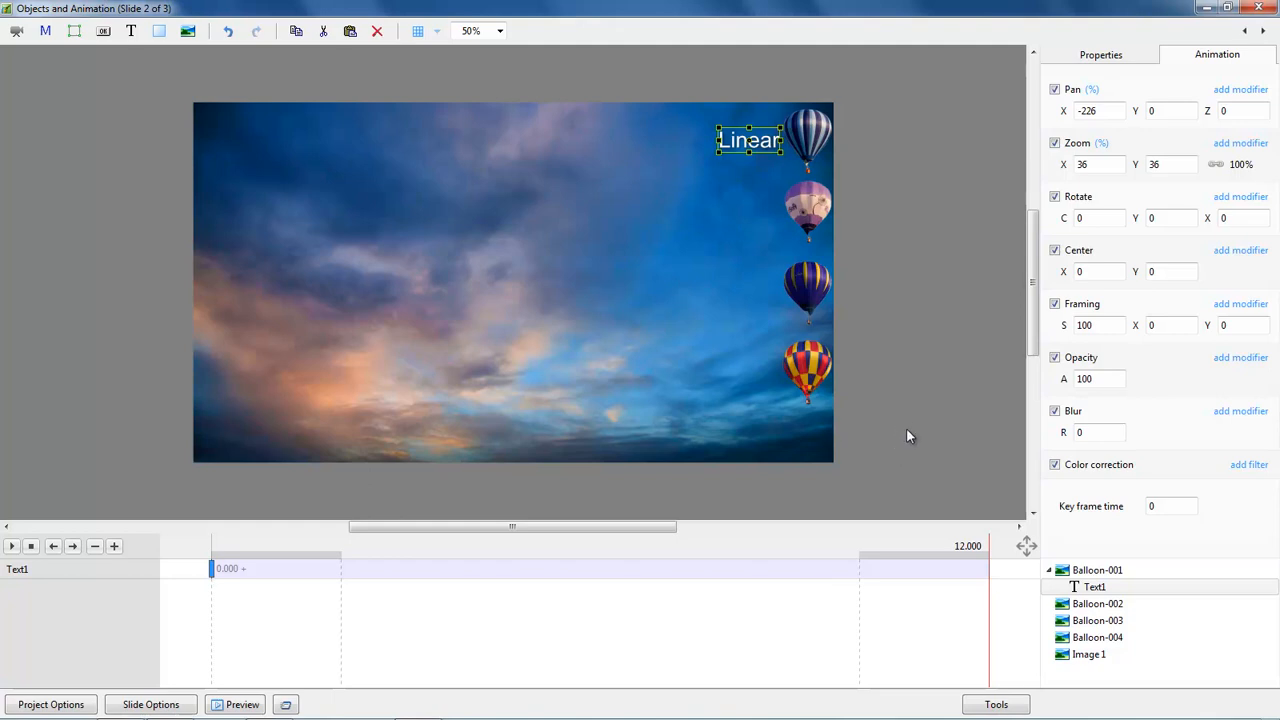
pyautogui.click(1090, 588)
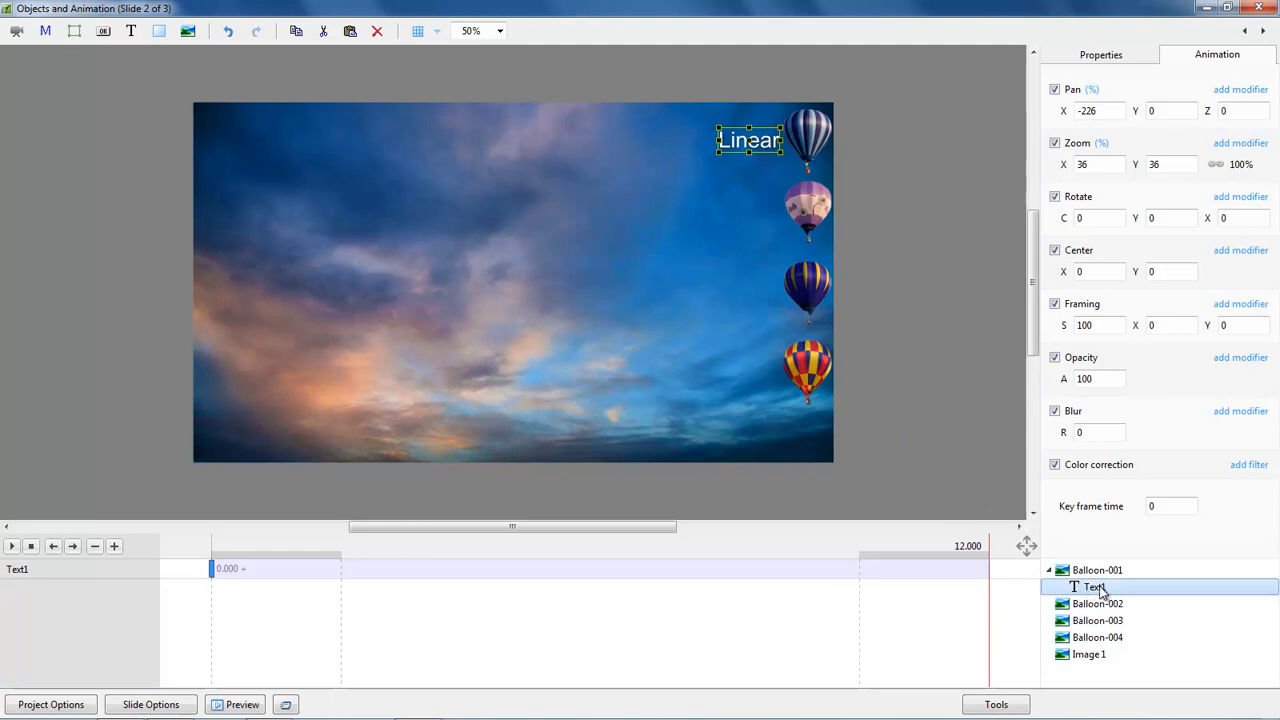
# Step: Copy the Linear label and paste it onto Balloon-002, Balloon-003 and Balloon-004
pyautogui.rightClick(1097, 590)
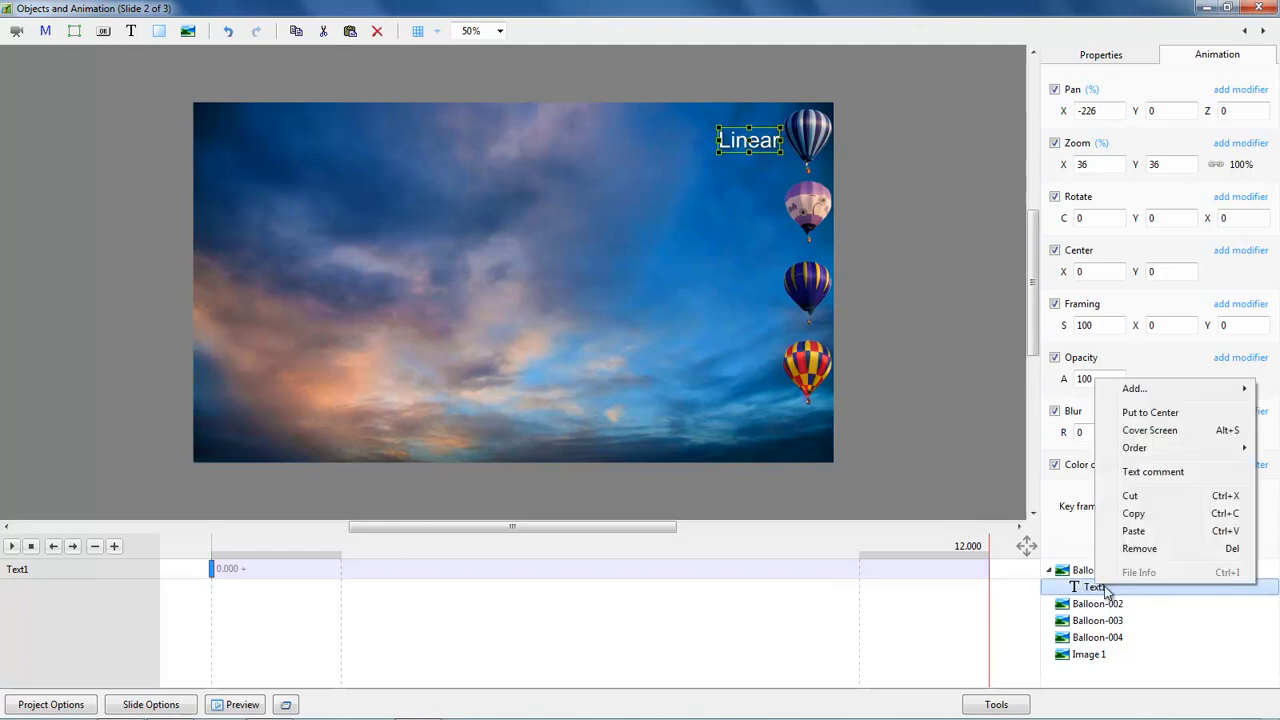
pyautogui.click(1138, 515)
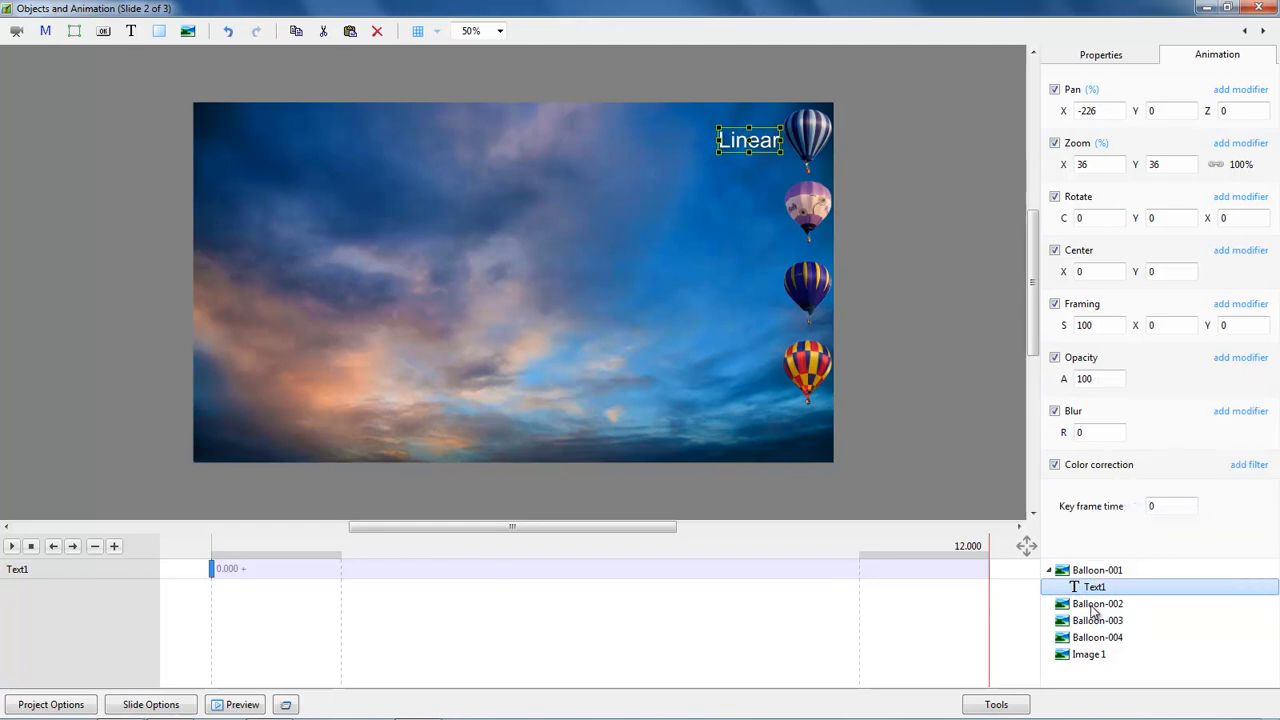
pyautogui.click(1097, 606)
pyautogui.rightClick(1106, 607)
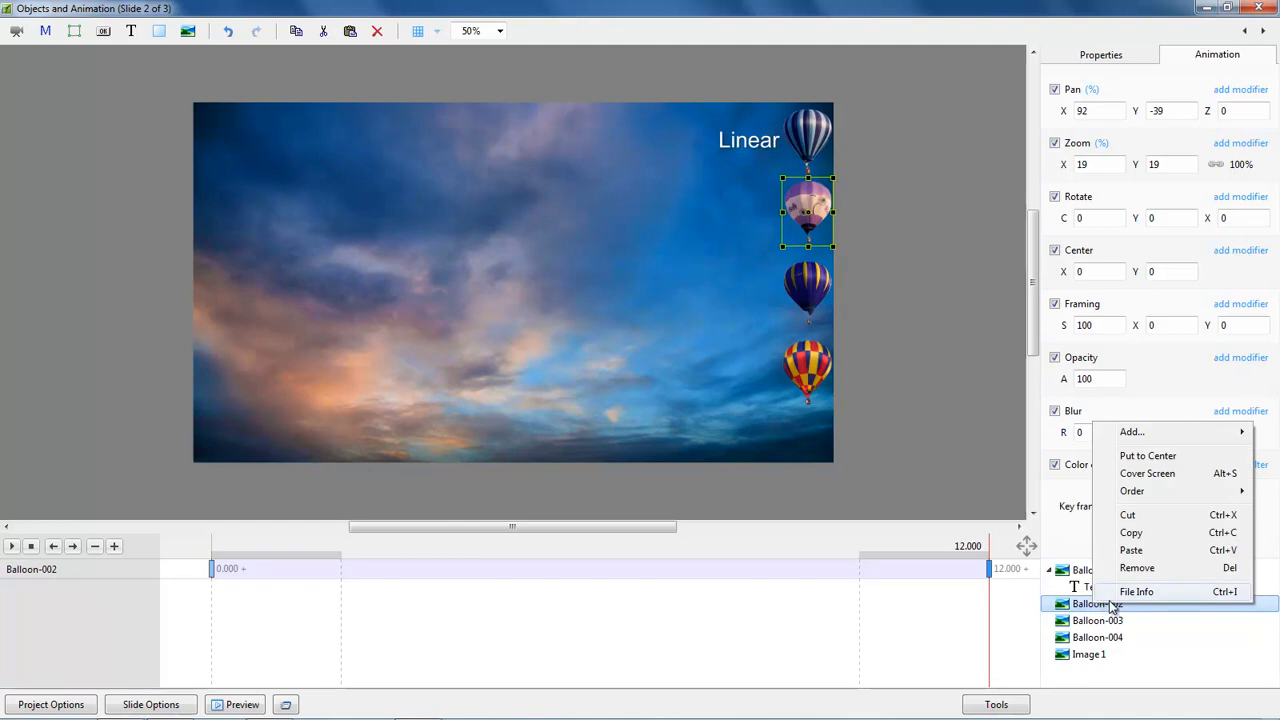
pyautogui.click(1131, 550)
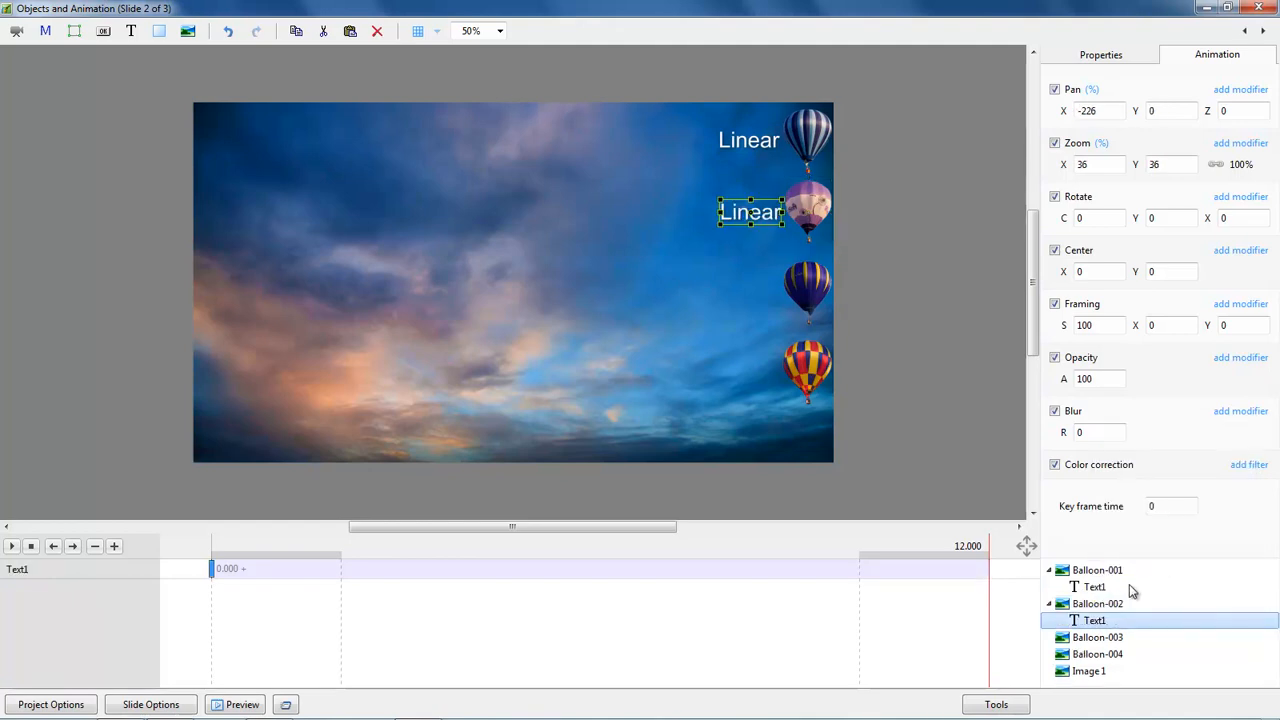
pyautogui.click(1106, 641)
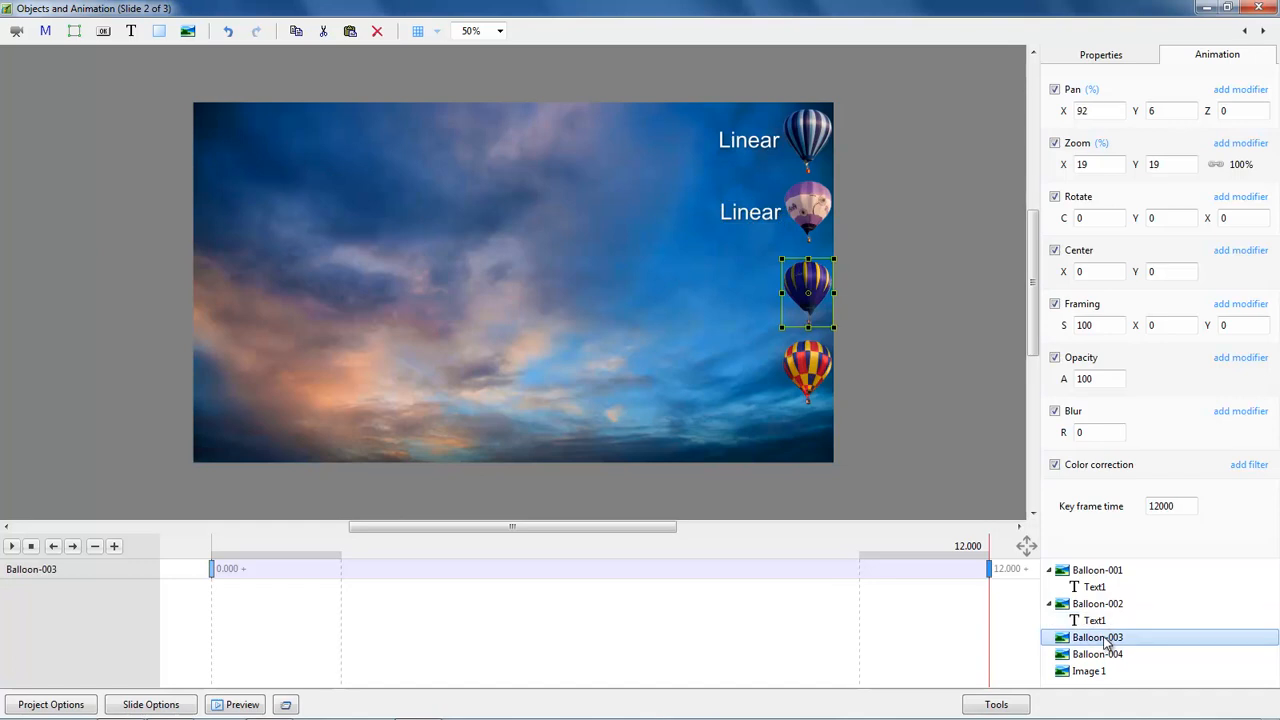
pyautogui.rightClick(1107, 644)
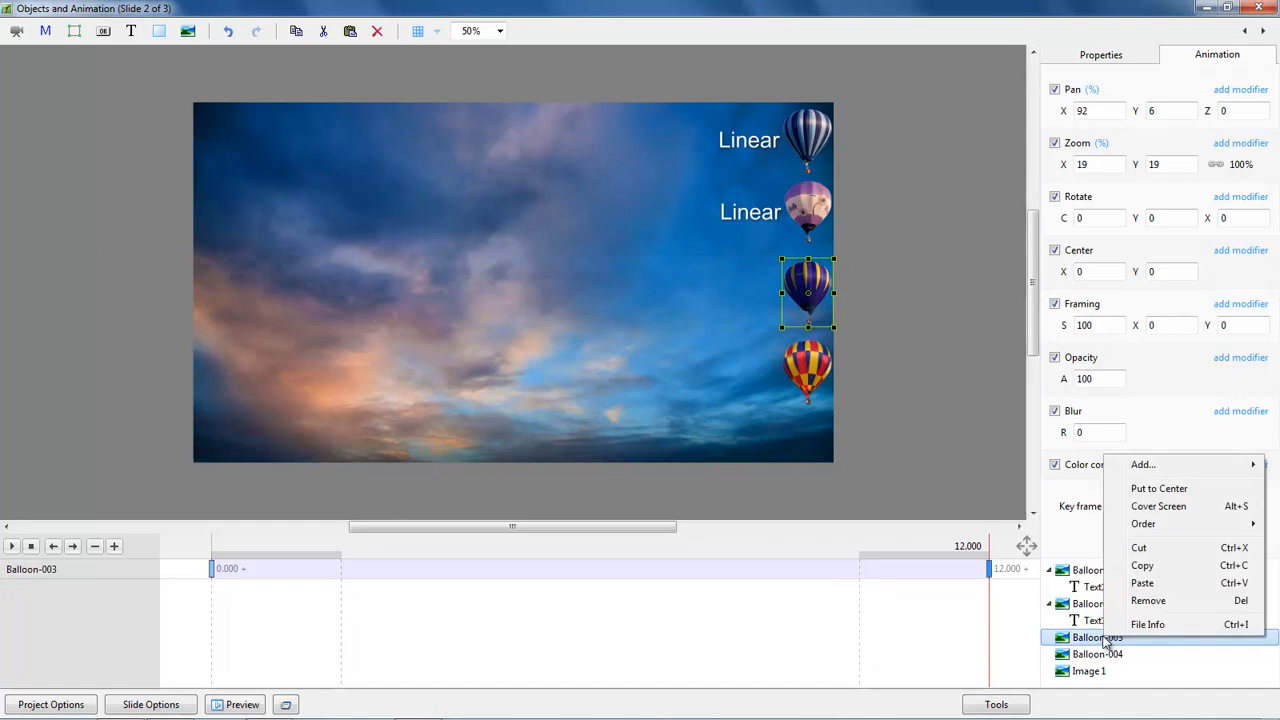
pyautogui.click(1145, 584)
pyautogui.rightClick(1103, 672)
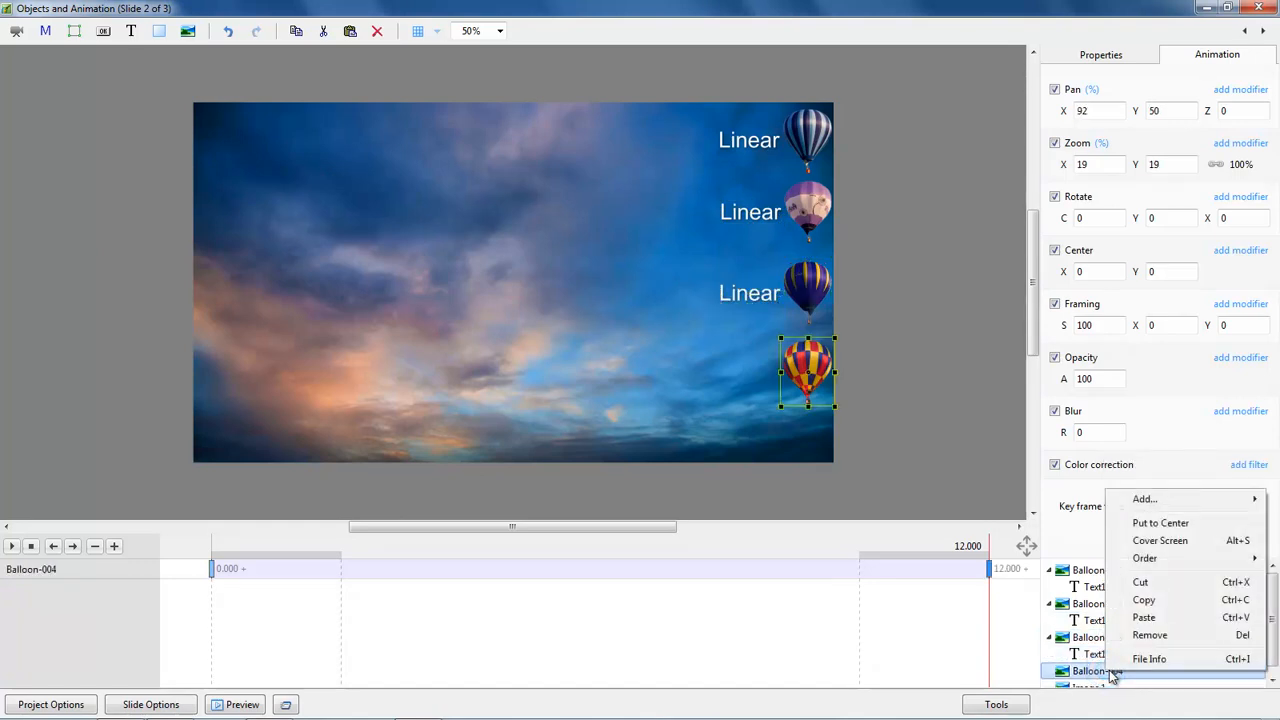
pyautogui.click(1145, 618)
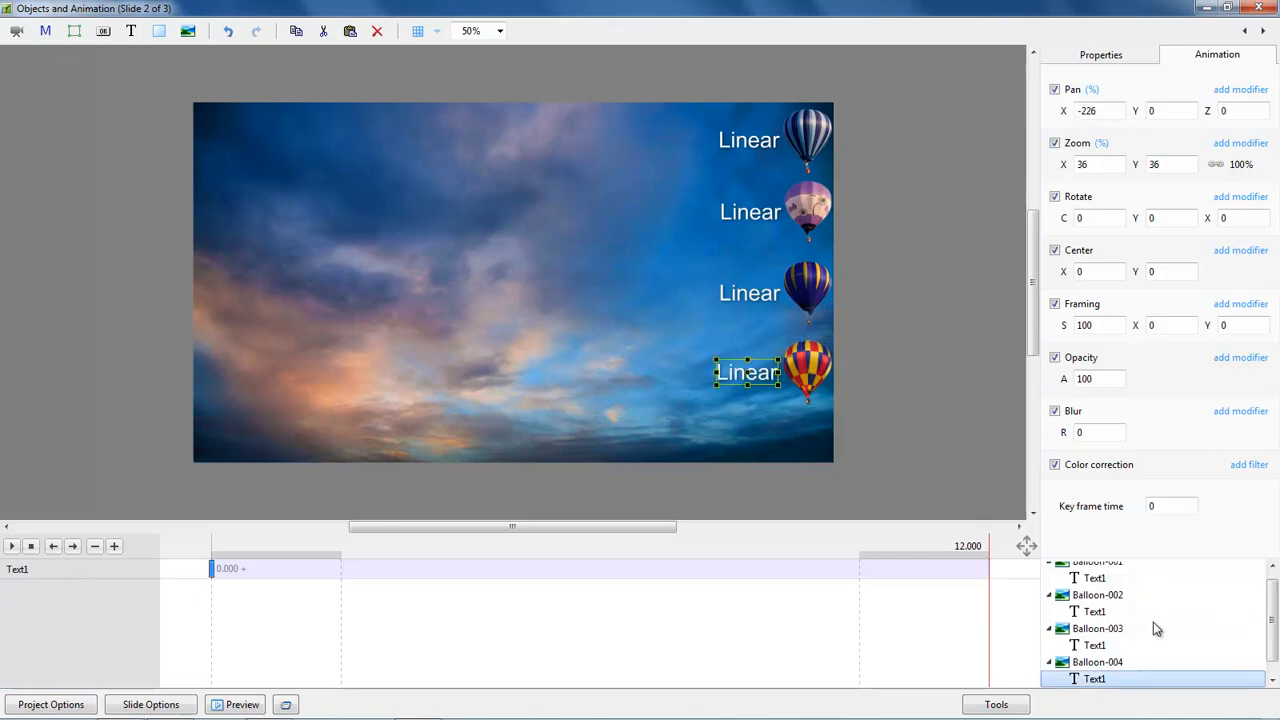
# Step: Select the second balloon's label copy and start editing its text in Properties
pyautogui.moveTo(1180, 558); pyautogui.dragTo(1172, 508)
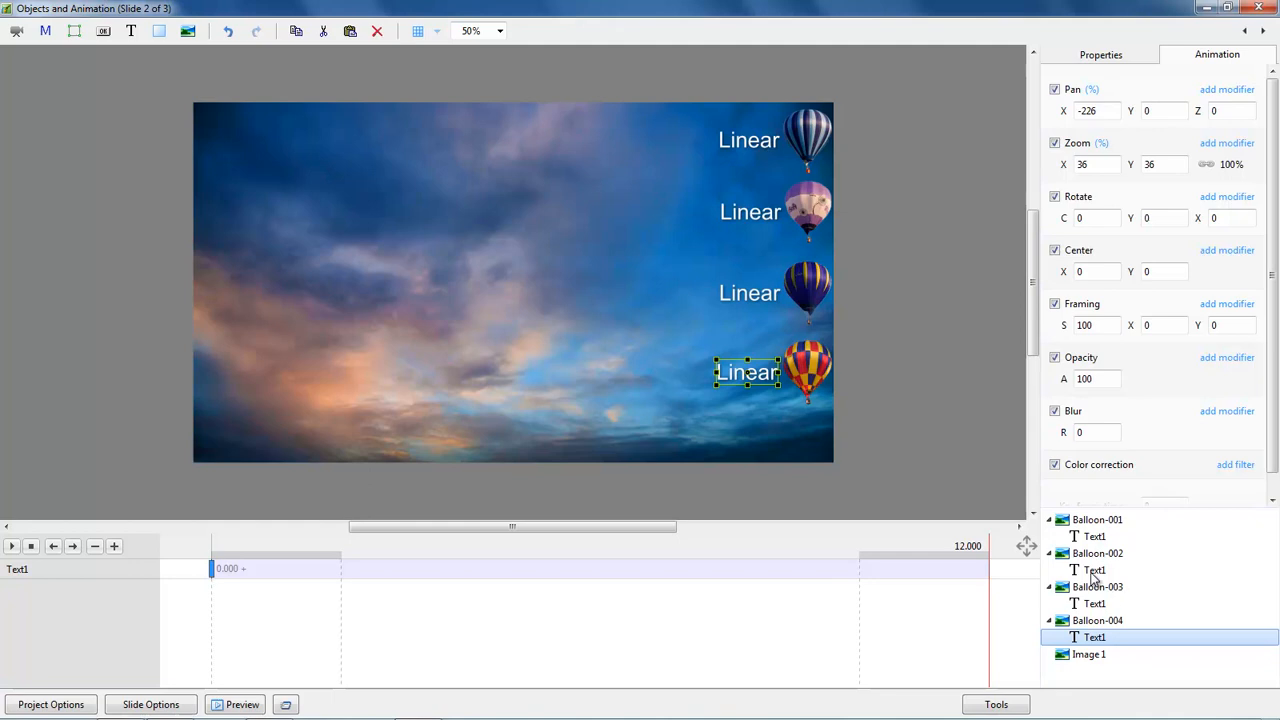
pyautogui.click(1096, 571)
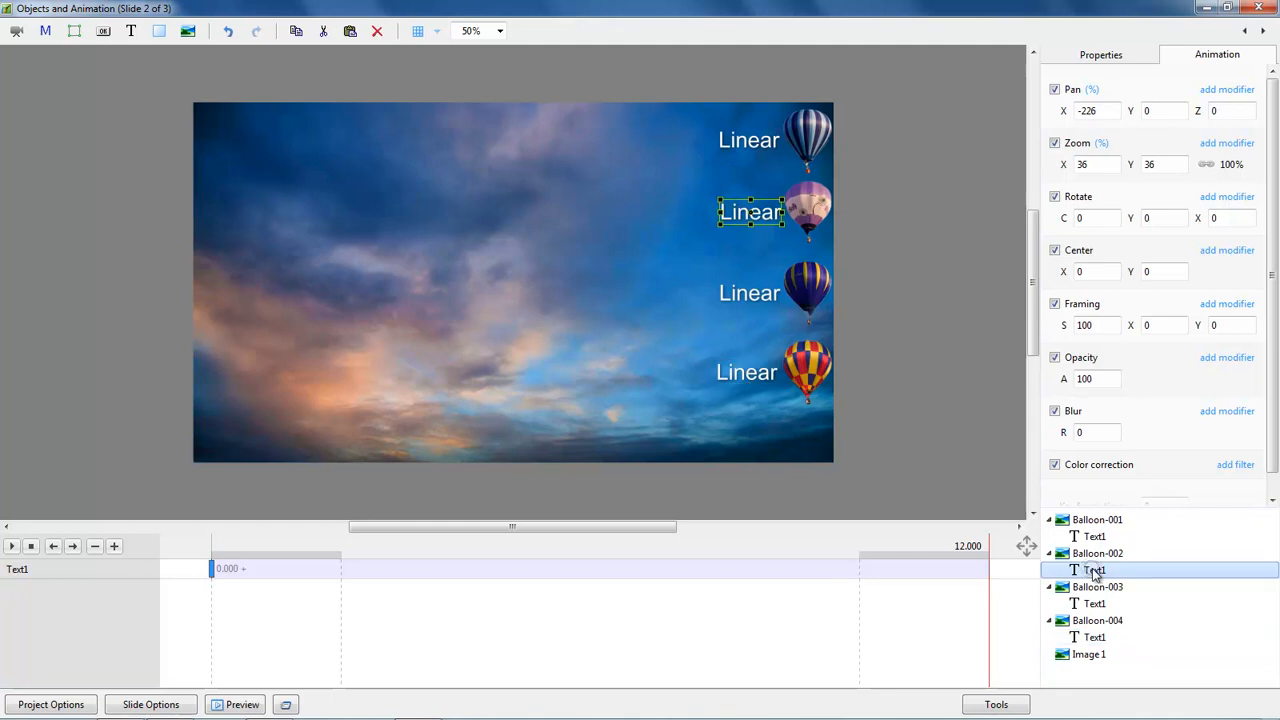
pyautogui.click(1118, 56)
pyautogui.click(1098, 236)
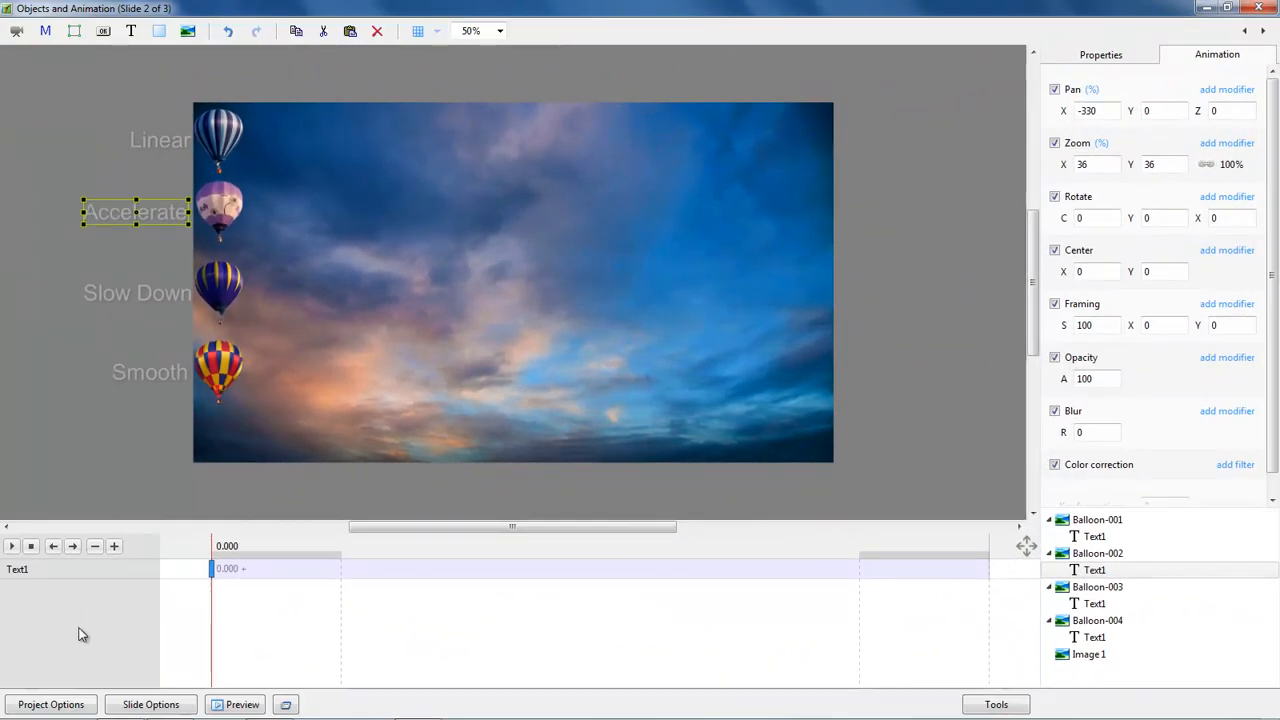
# Step: Play the slide preview to watch the four labelled balloons drift across the sky
pyautogui.click(12, 546)
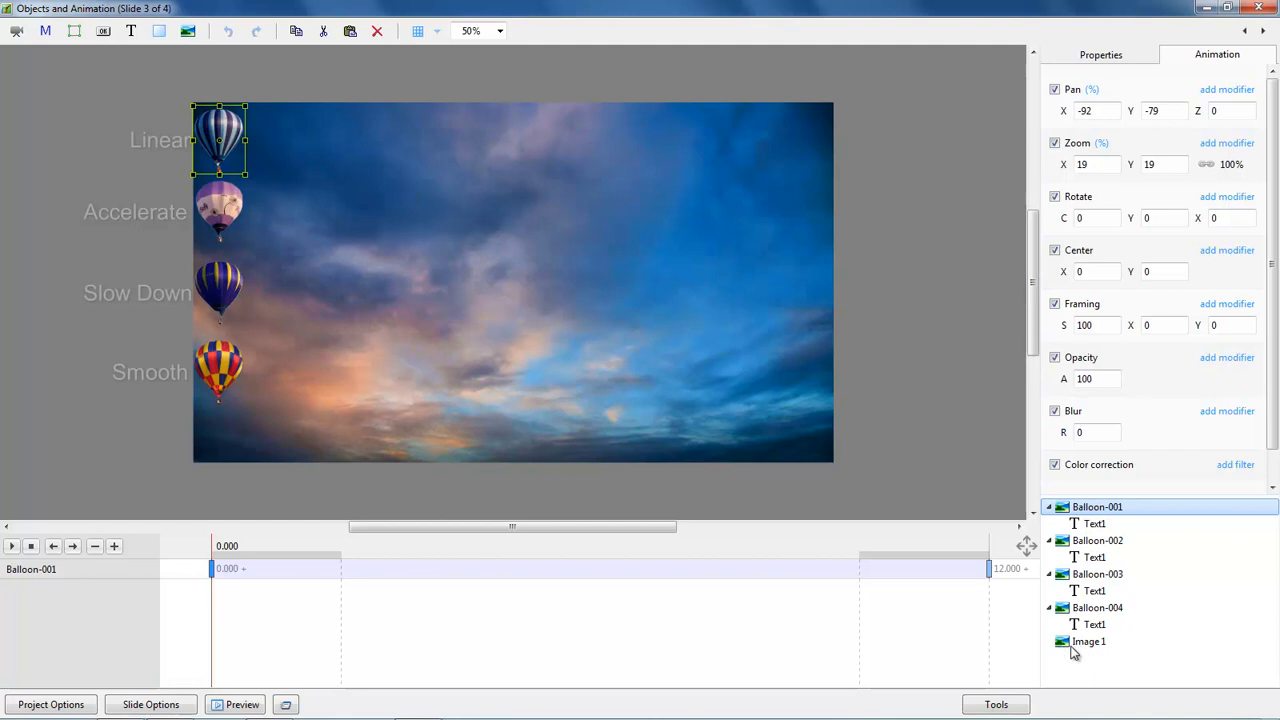
# Step: Select the Text1 Linear label under Balloon-001 to show its animation settings
pyautogui.click(1095, 527)
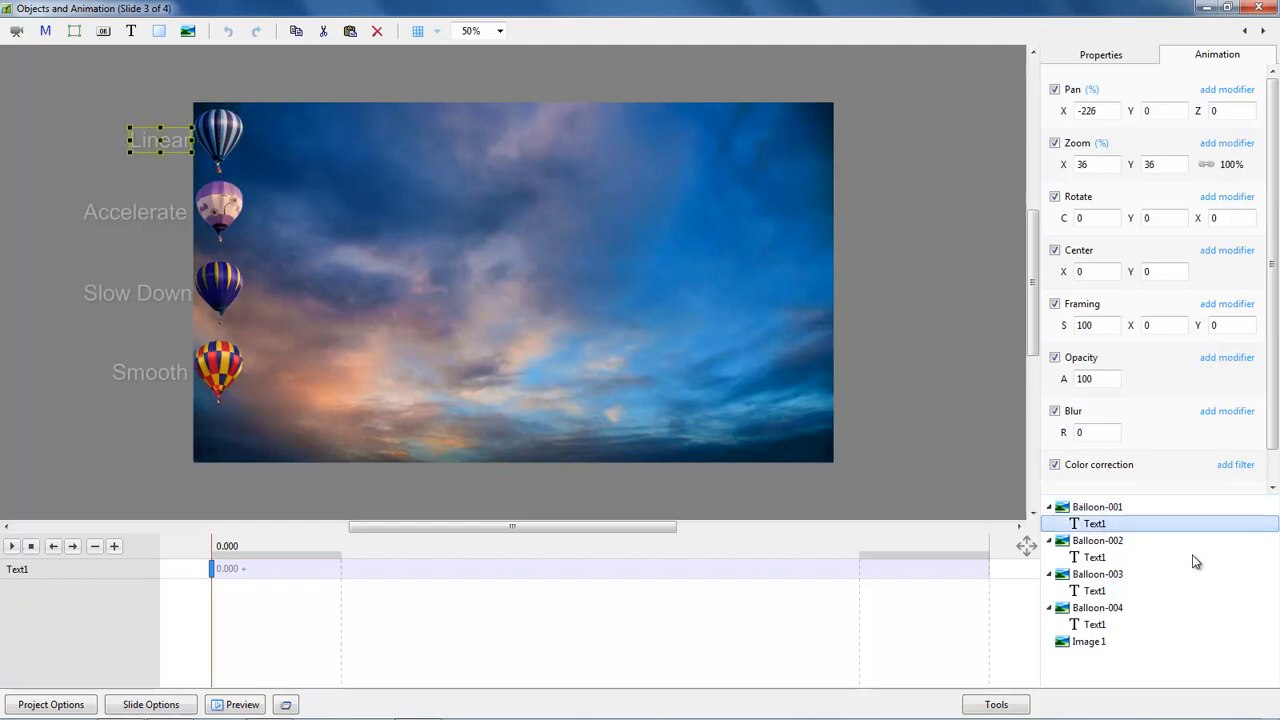